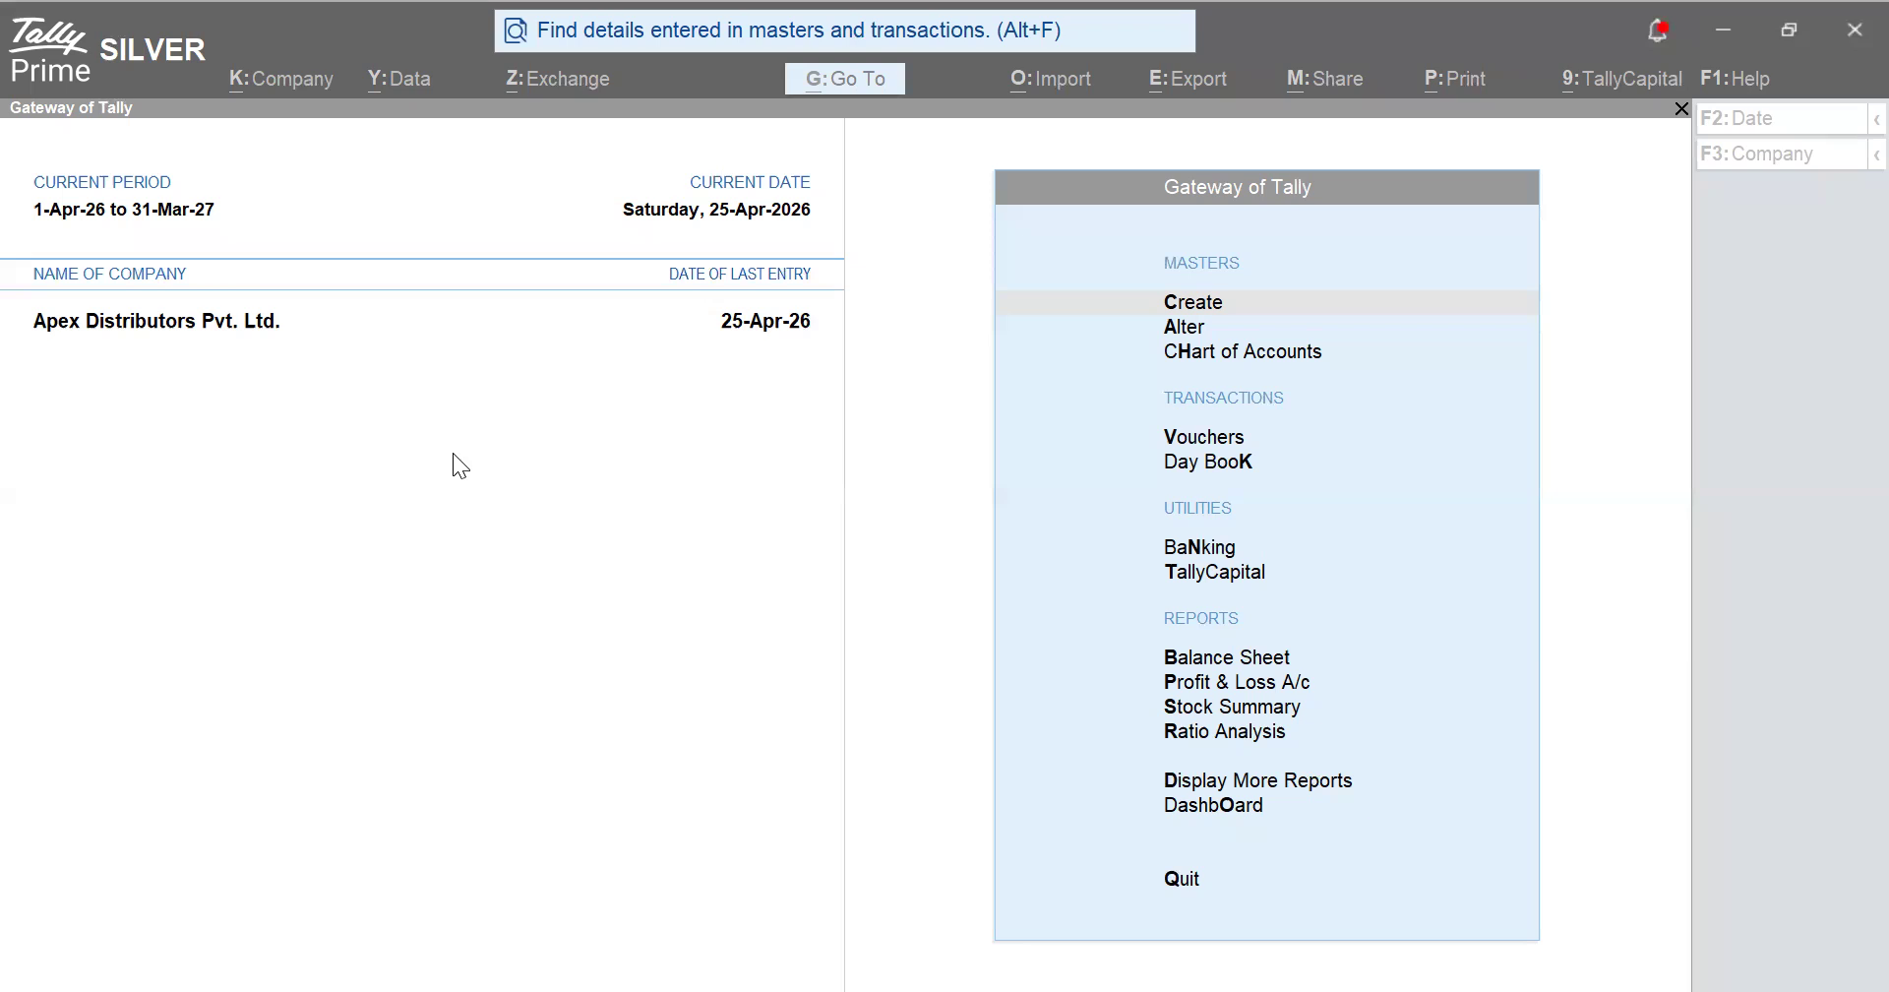
# - In Company Features' GST Details, enter the company's GST portal username and set Mode of Filing to EVC
pyautogui.click(267, 89)
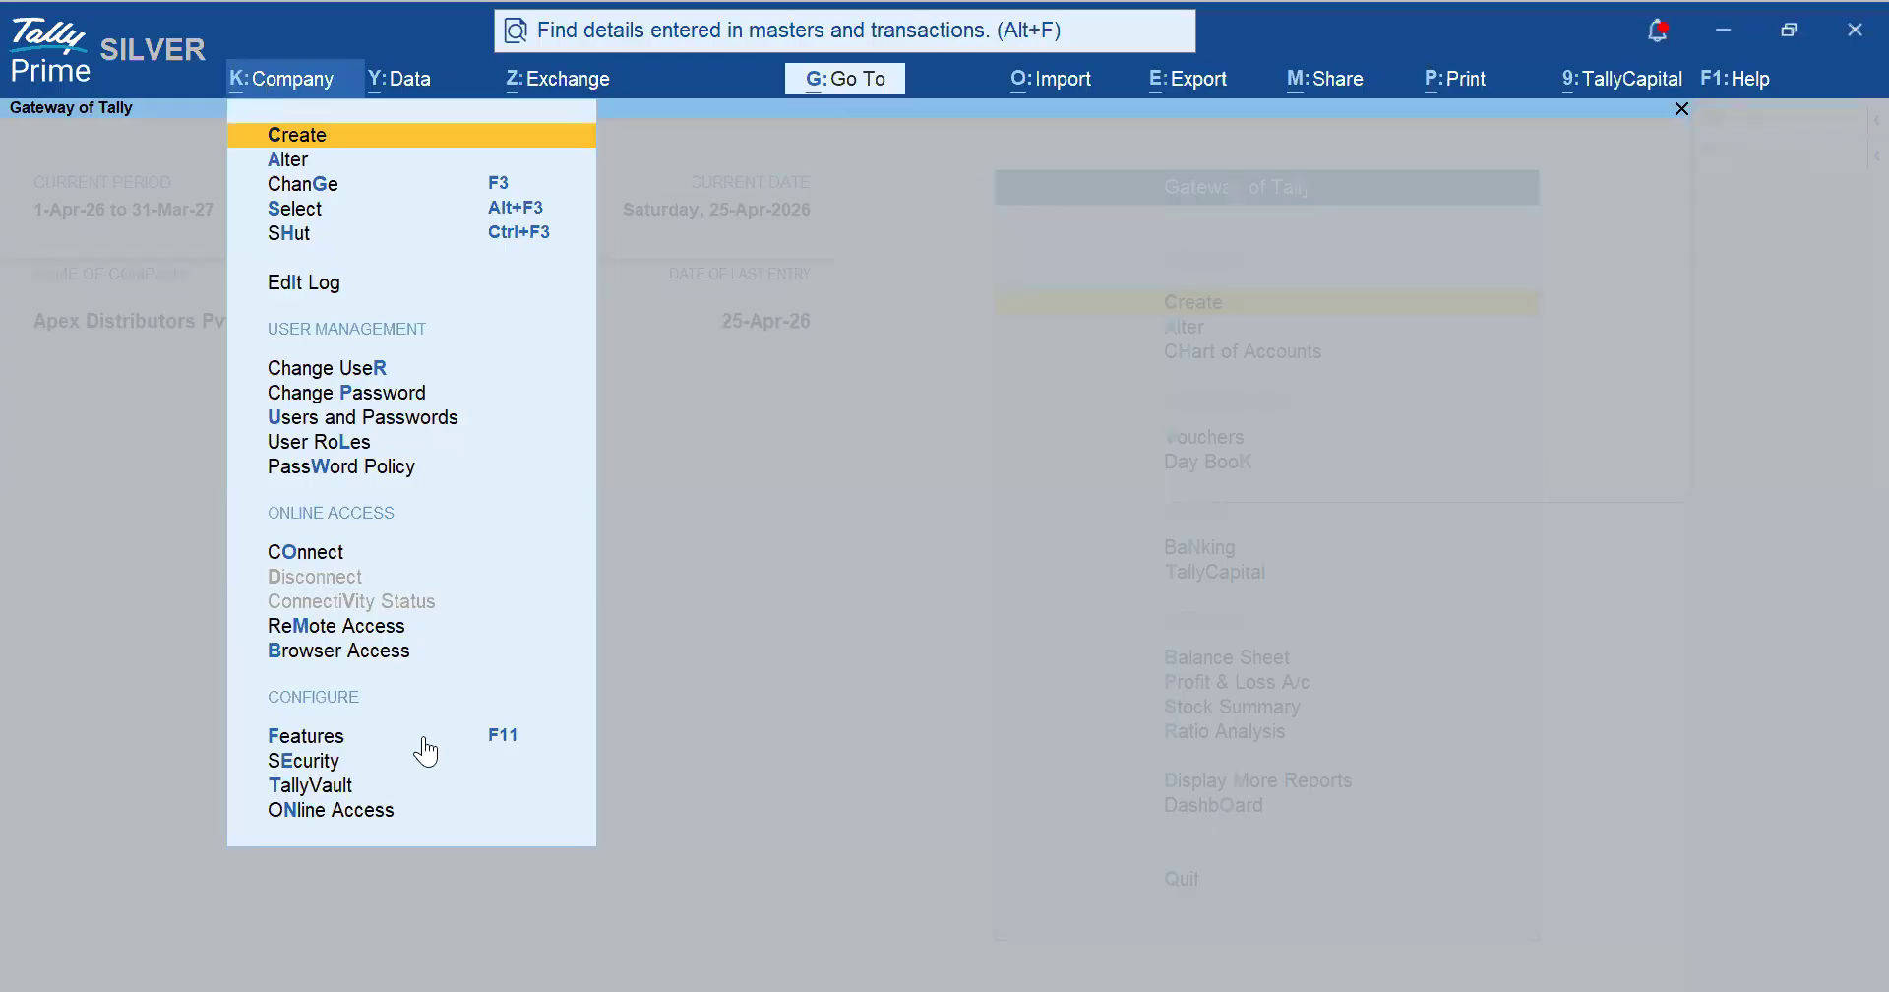
pyautogui.click(425, 738)
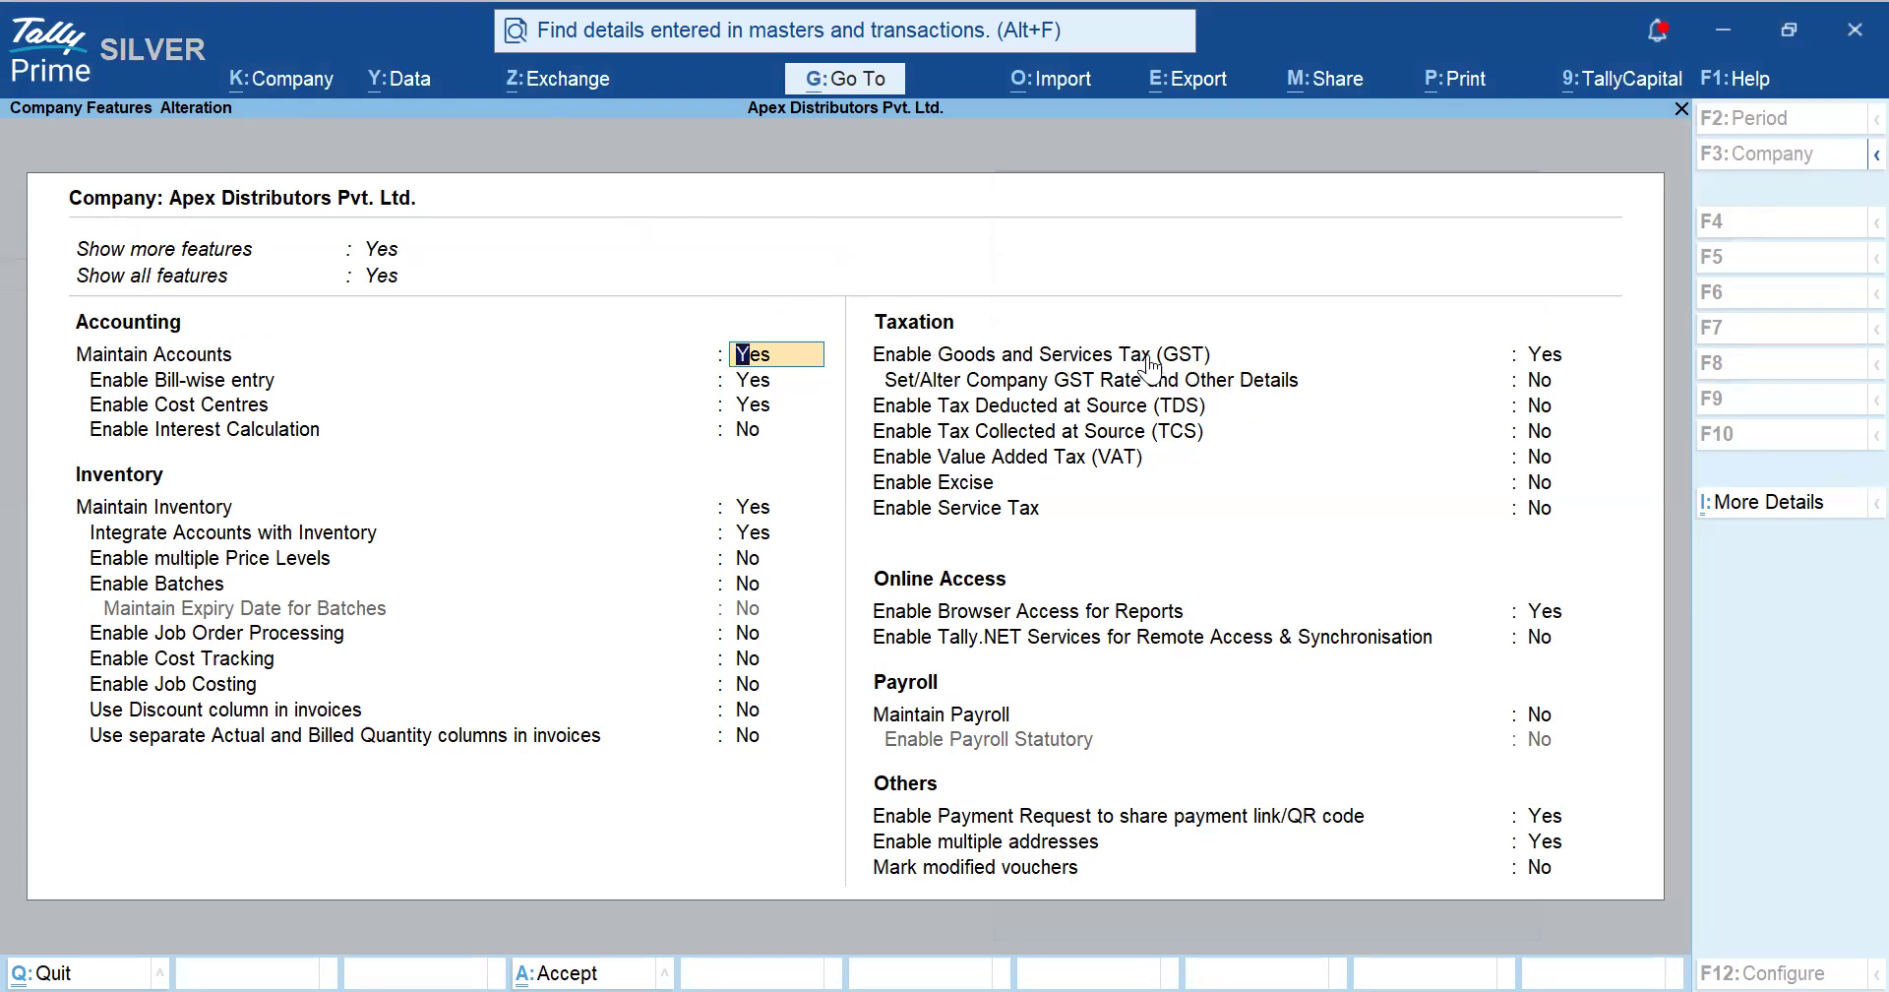
pyautogui.click(1543, 364)
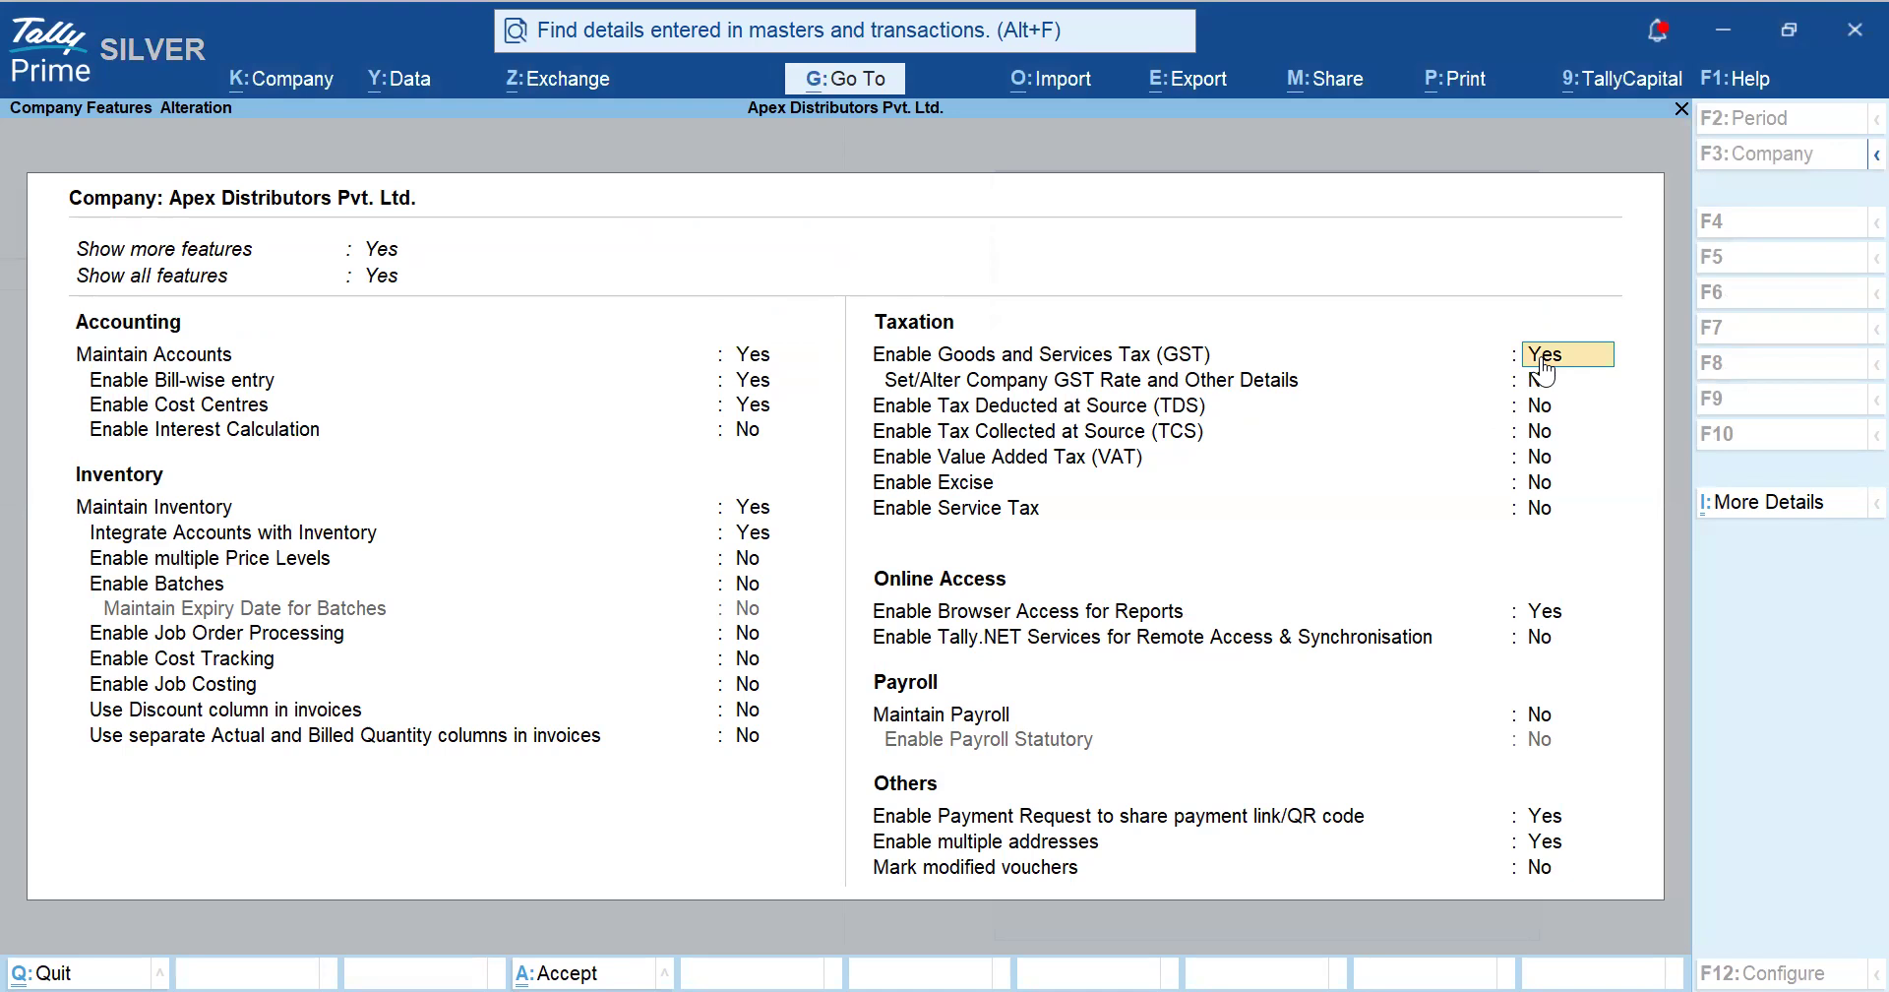
pyautogui.press('Return')
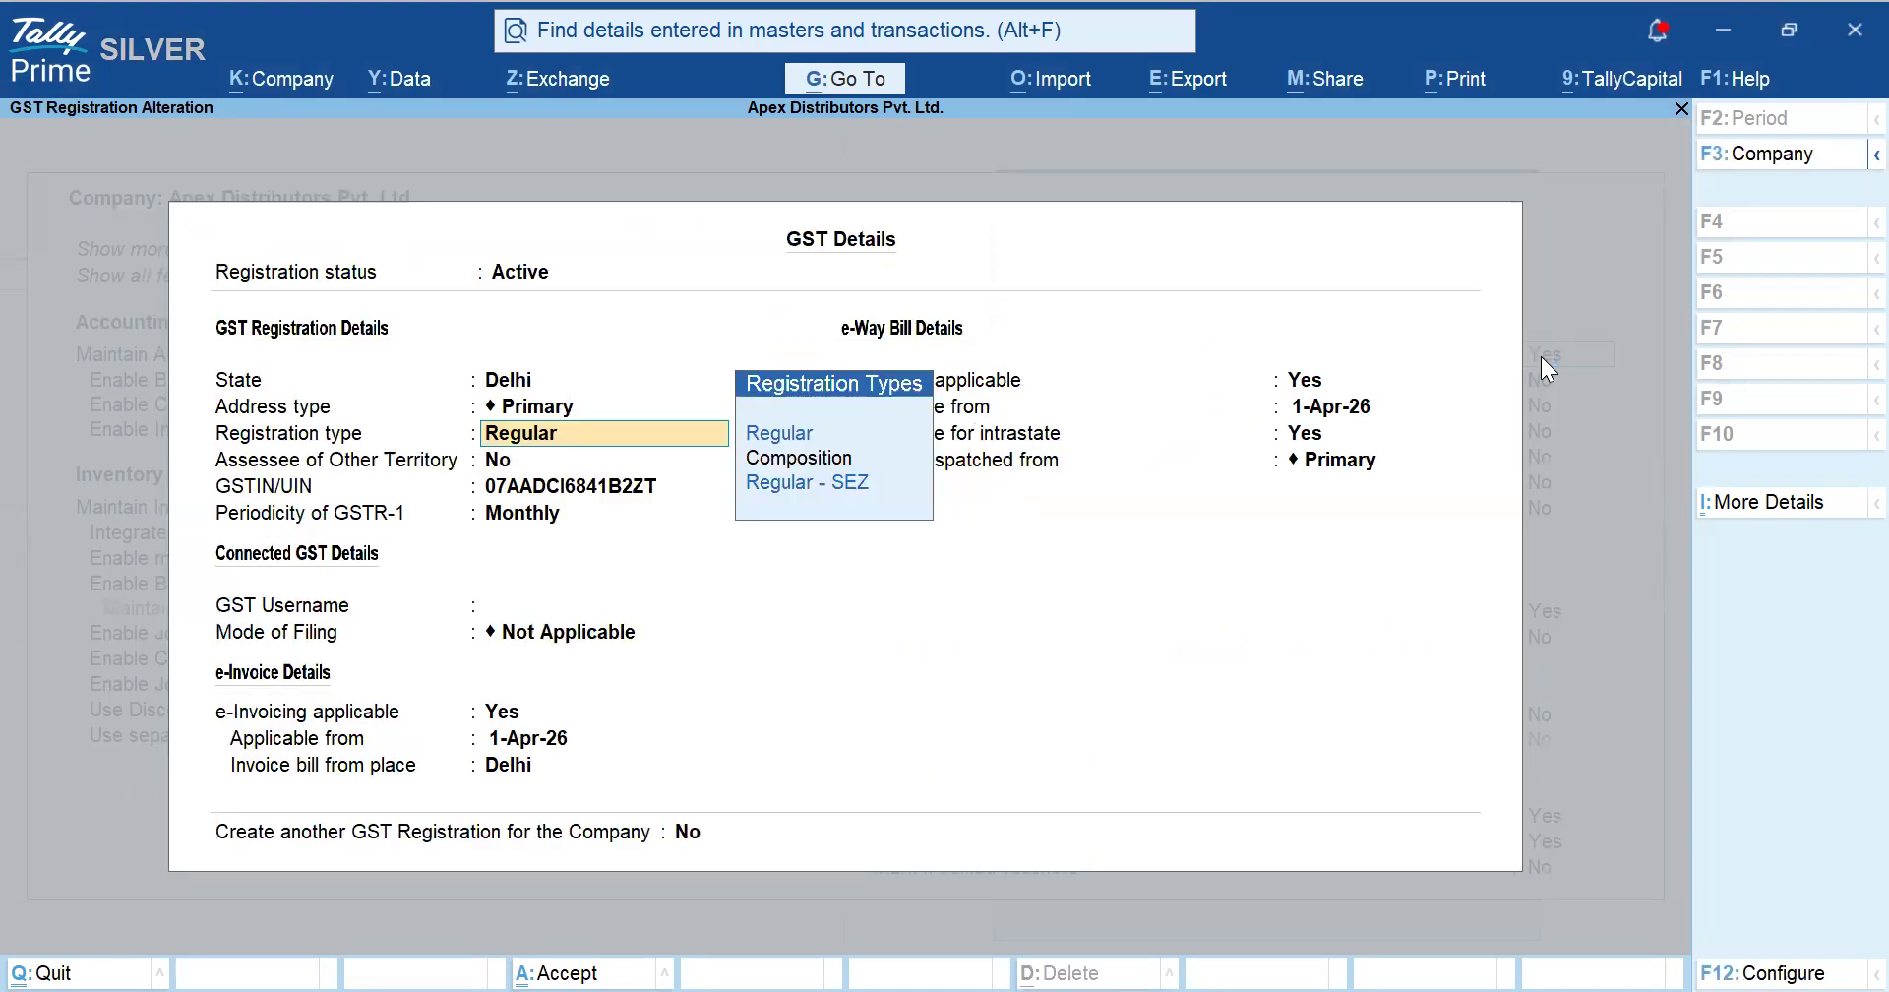
pyautogui.press('Return')
pyautogui.press('Return')
pyautogui.press('Return')
pyautogui.press('Return')
pyautogui.press('Return')
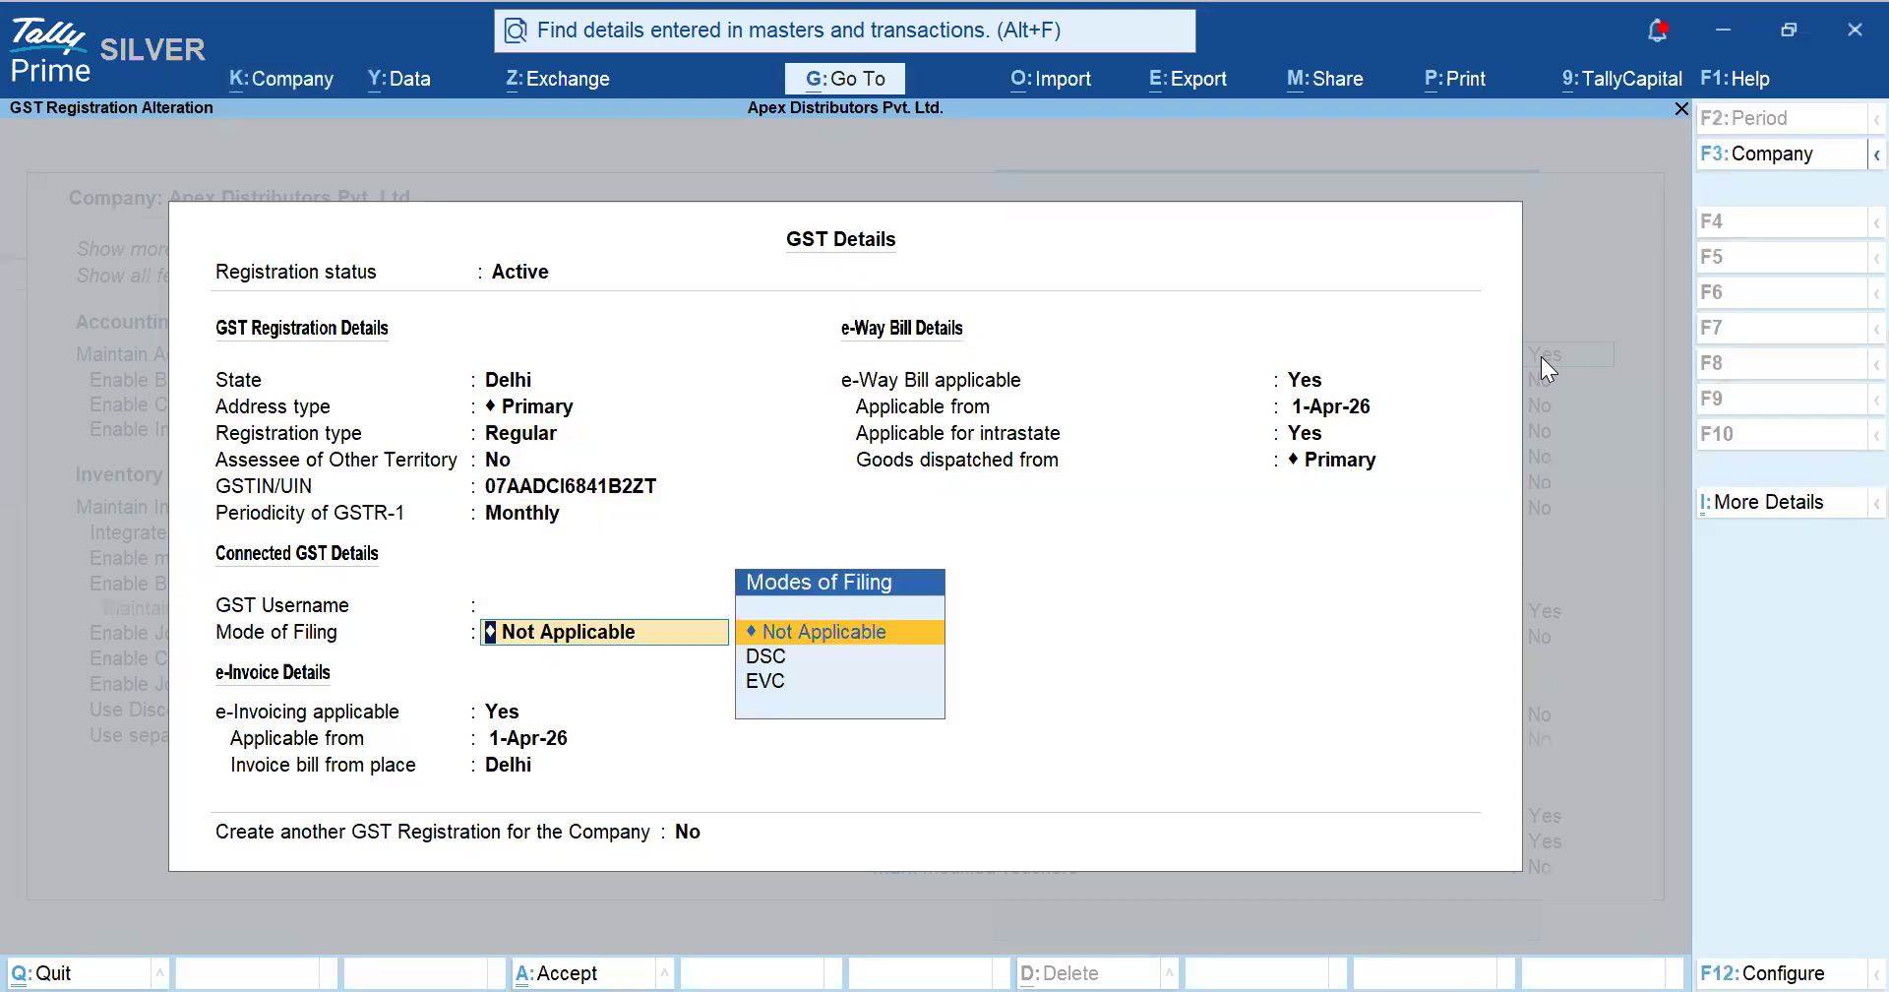
pyautogui.hotkey('shift', 'Tab')
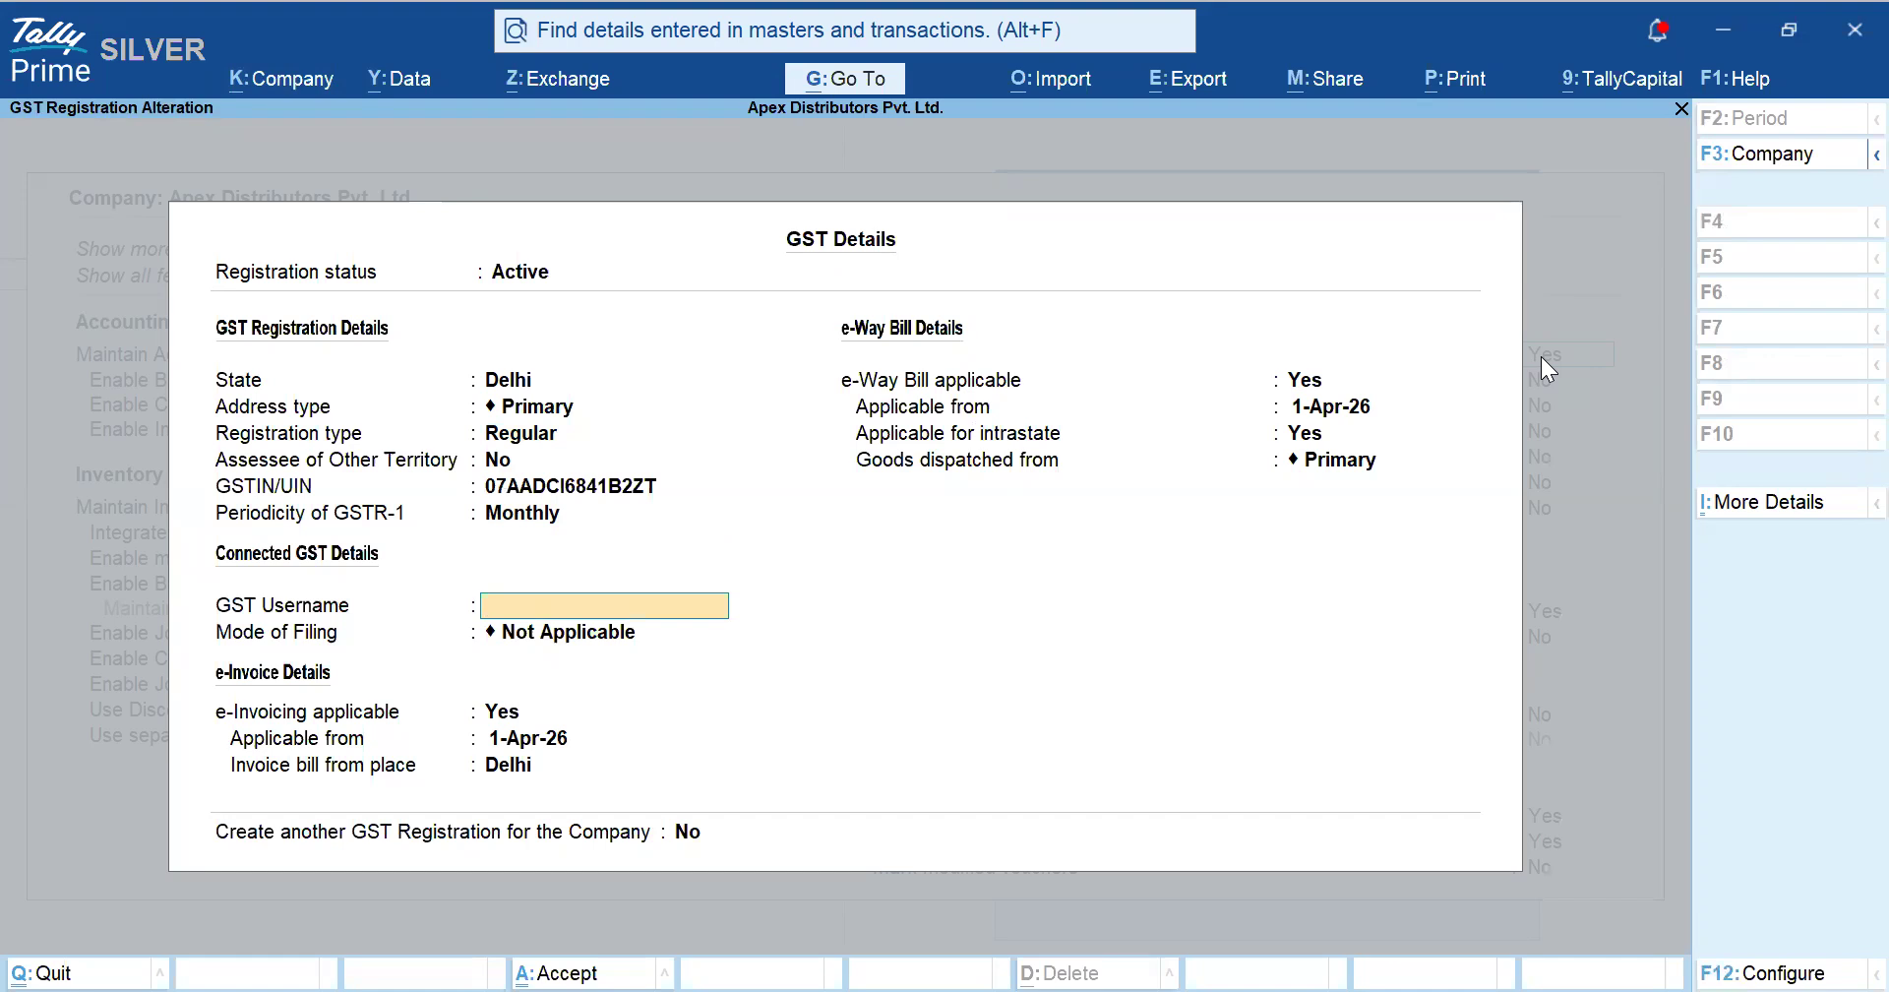
pyautogui.press('Return')
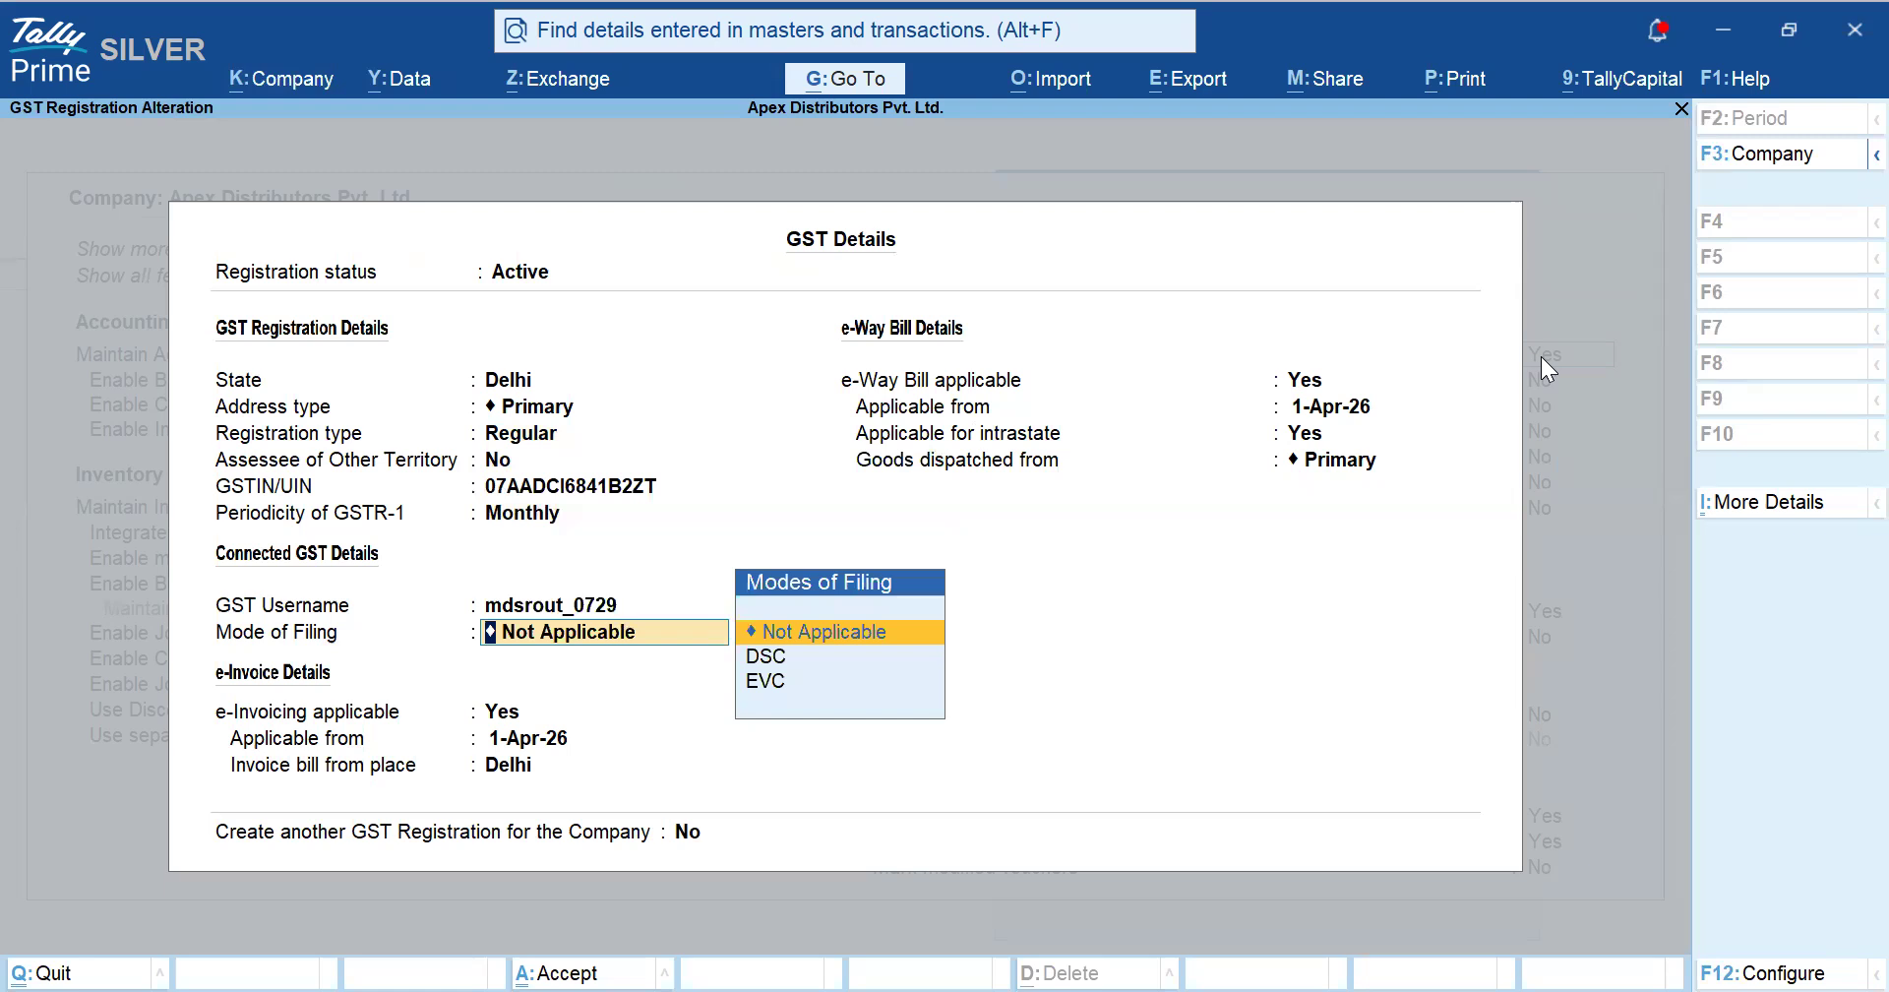
pyautogui.press('Down')
pyautogui.press('Down')
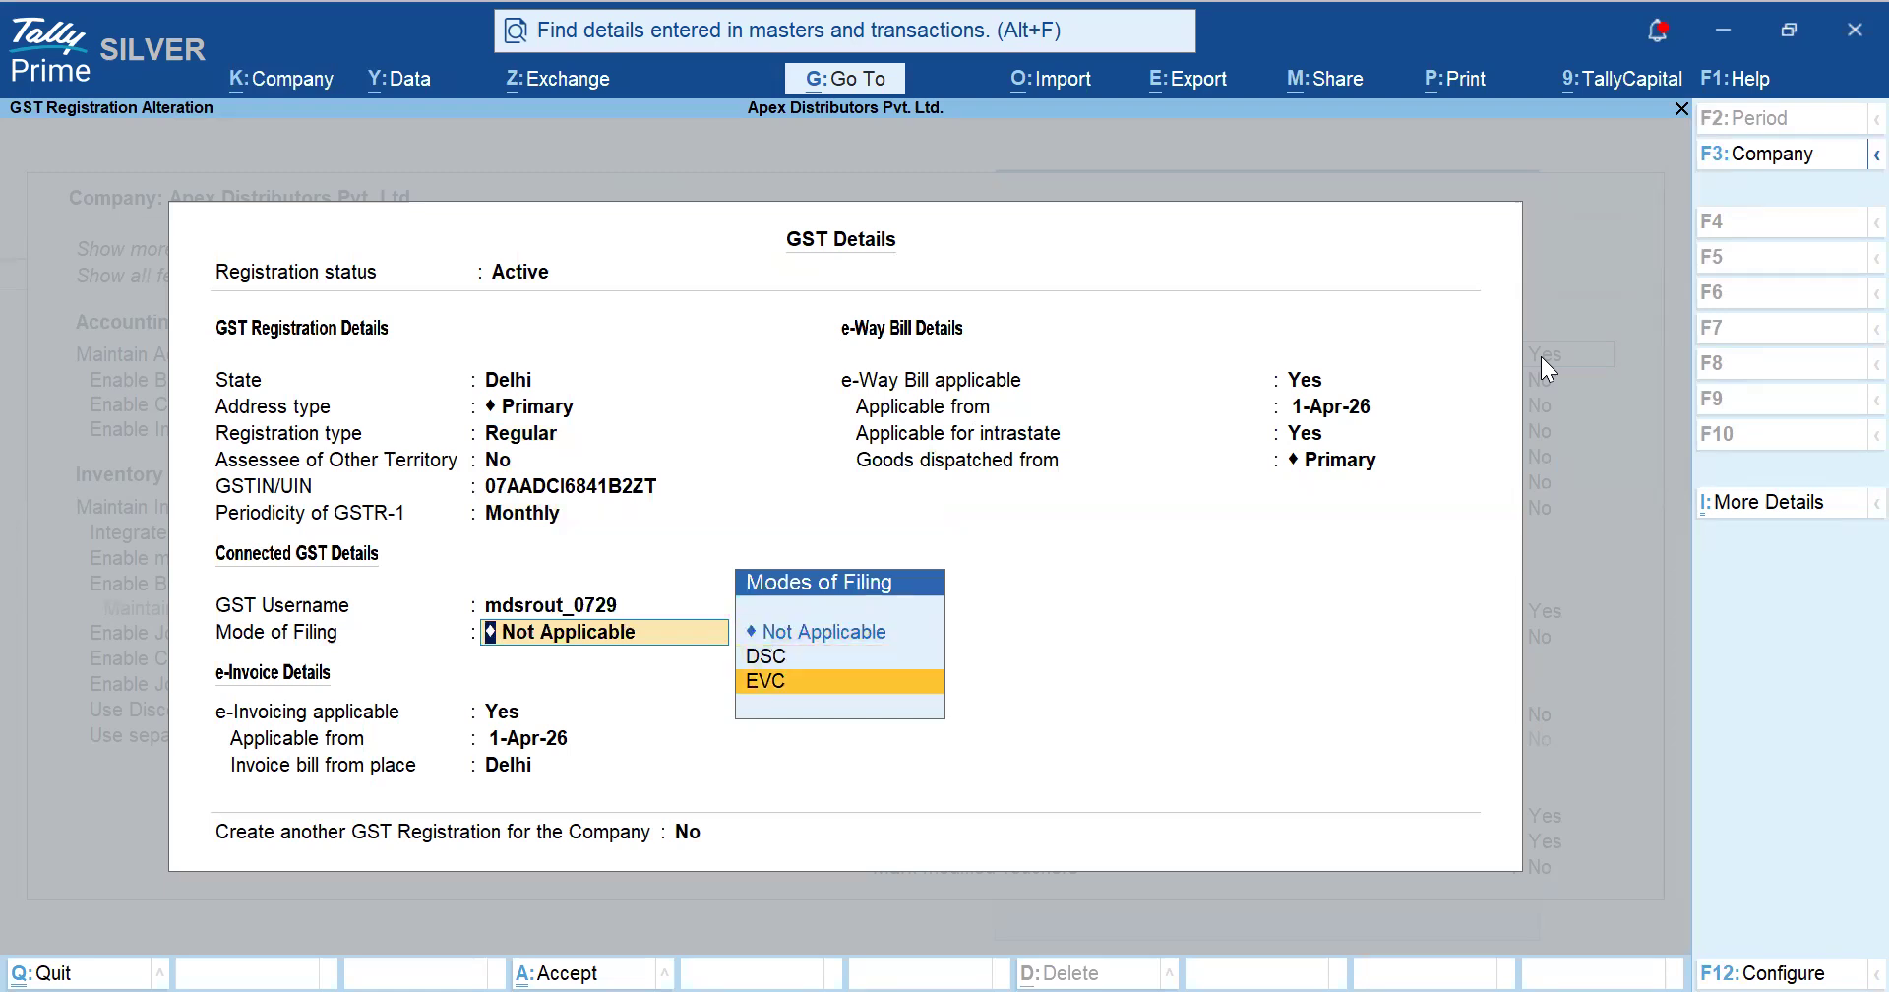
pyautogui.press('Return')
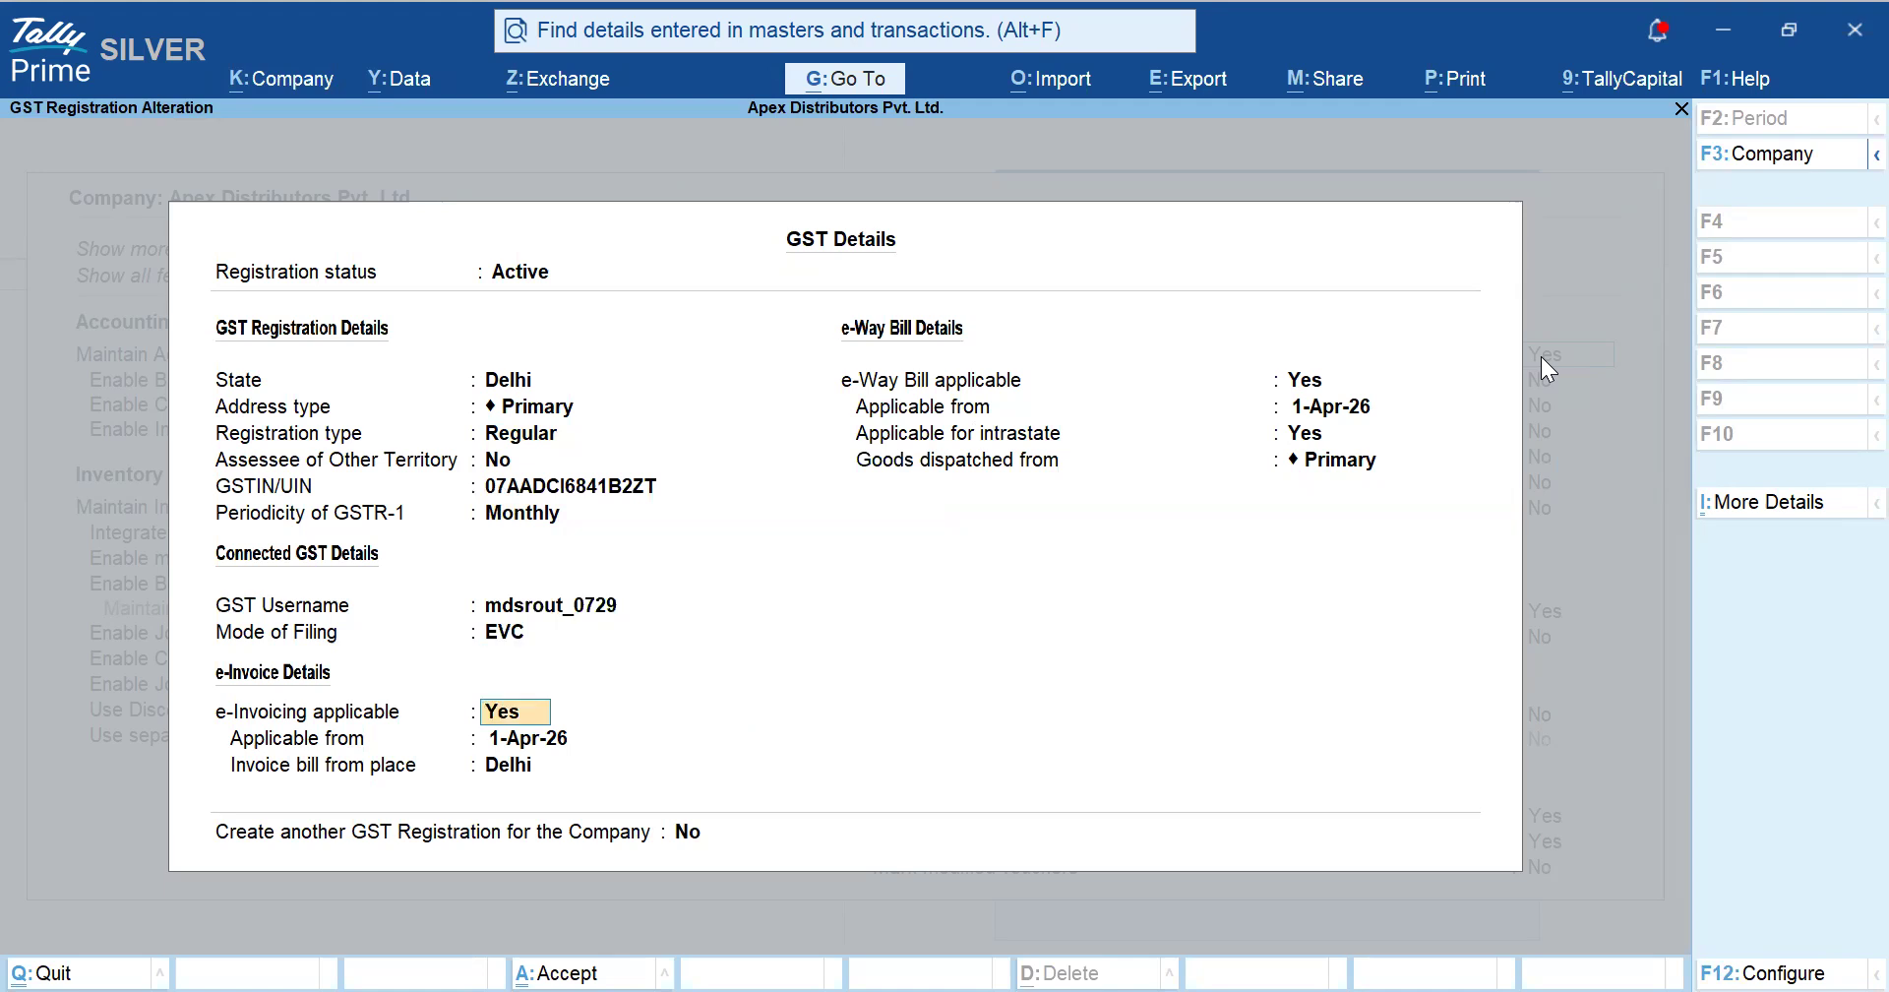
pyautogui.hotkey('ctrl', 'a')
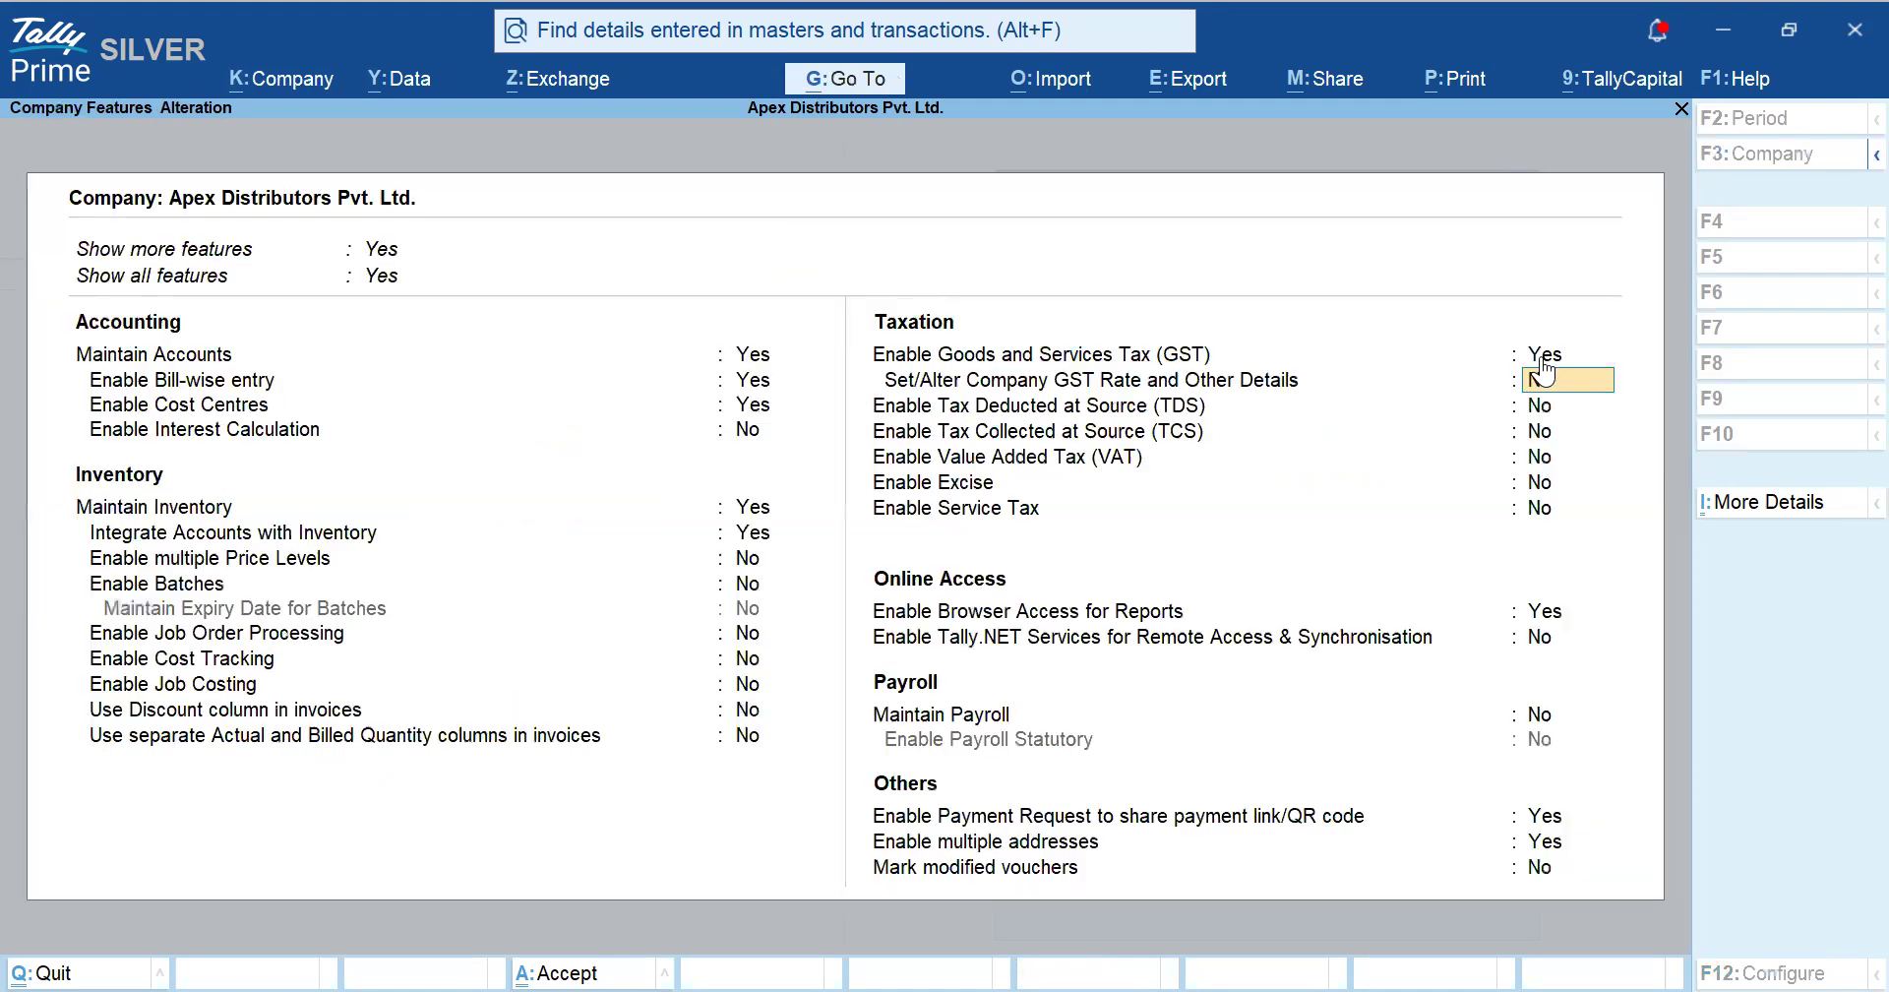
# - Accept Company Features, review GSTR-1 under Statutory Reports > GST Reports, then return to Gateway of Tally
pyautogui.hotkey('ctrl', 'a')
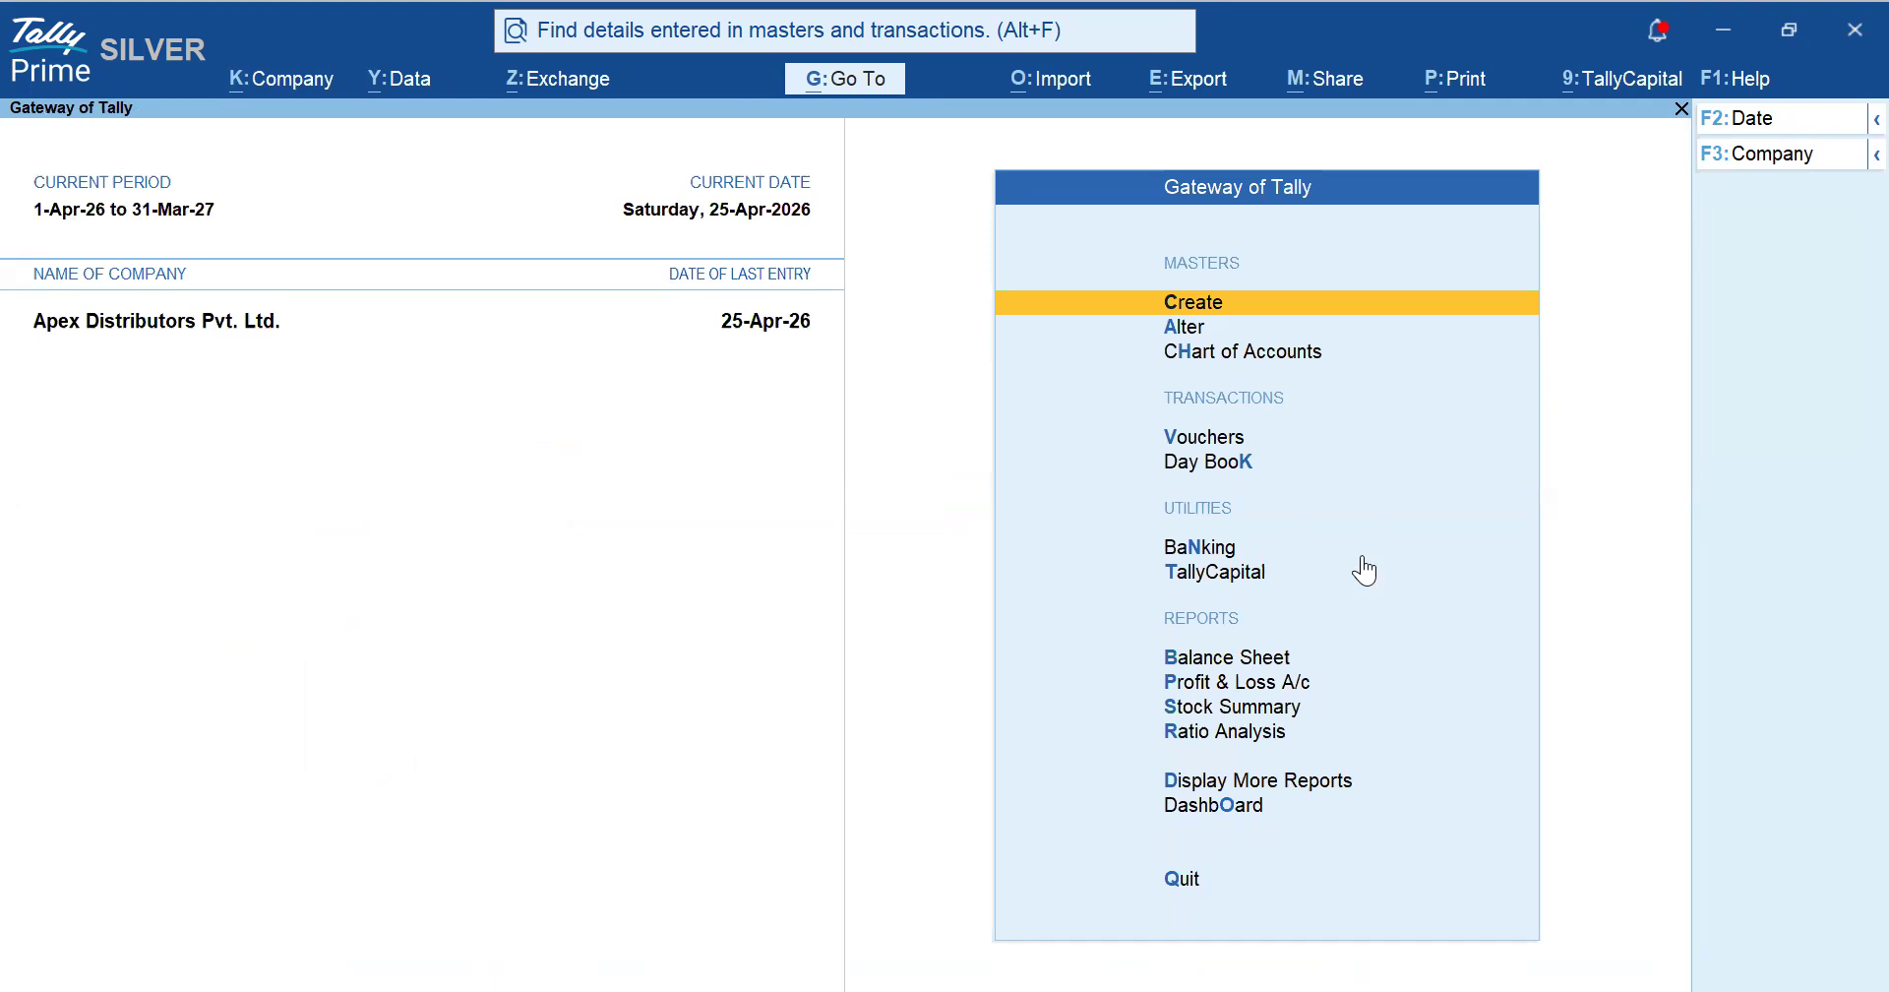
pyautogui.press('d')
pyautogui.press('Down')
pyautogui.press('Down')
pyautogui.press('Down')
pyautogui.press('Down')
pyautogui.press('Down')
pyautogui.press('Down')
pyautogui.press('Down')
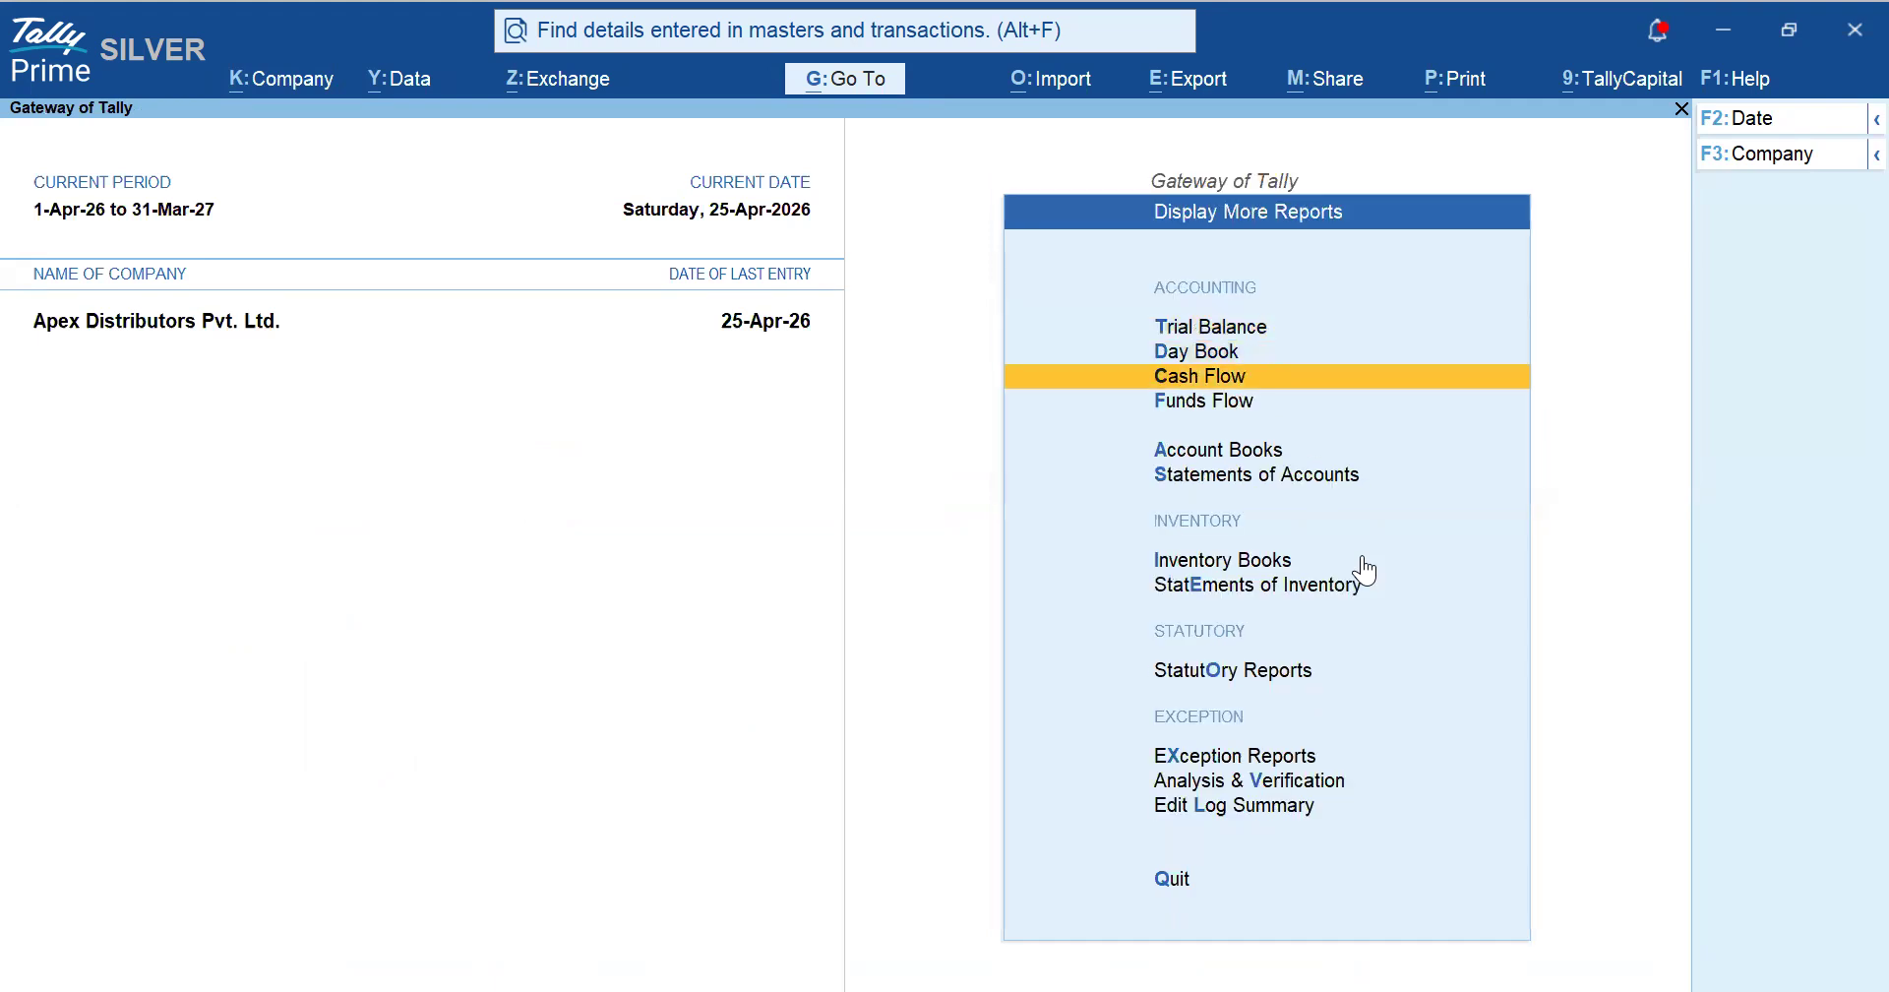
pyautogui.press('Down')
pyautogui.press('Return')
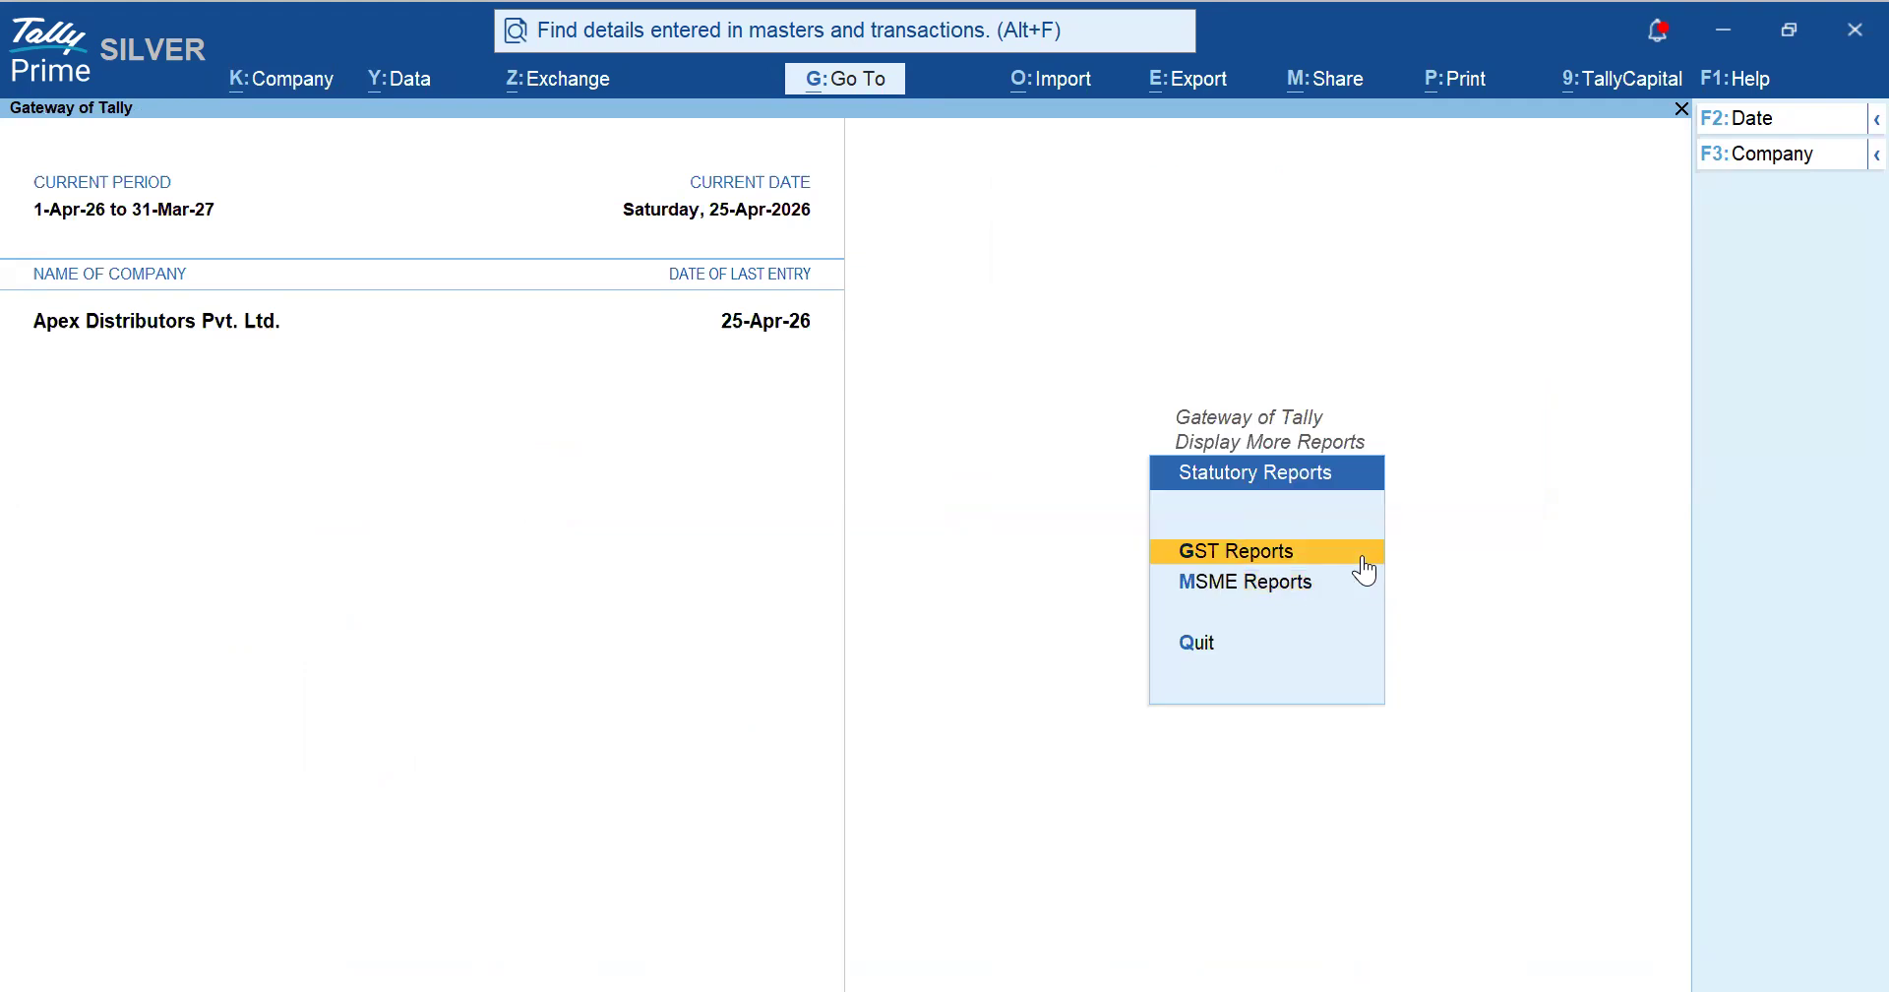
pyautogui.press('Return')
pyautogui.press('Down')
pyautogui.press('Return')
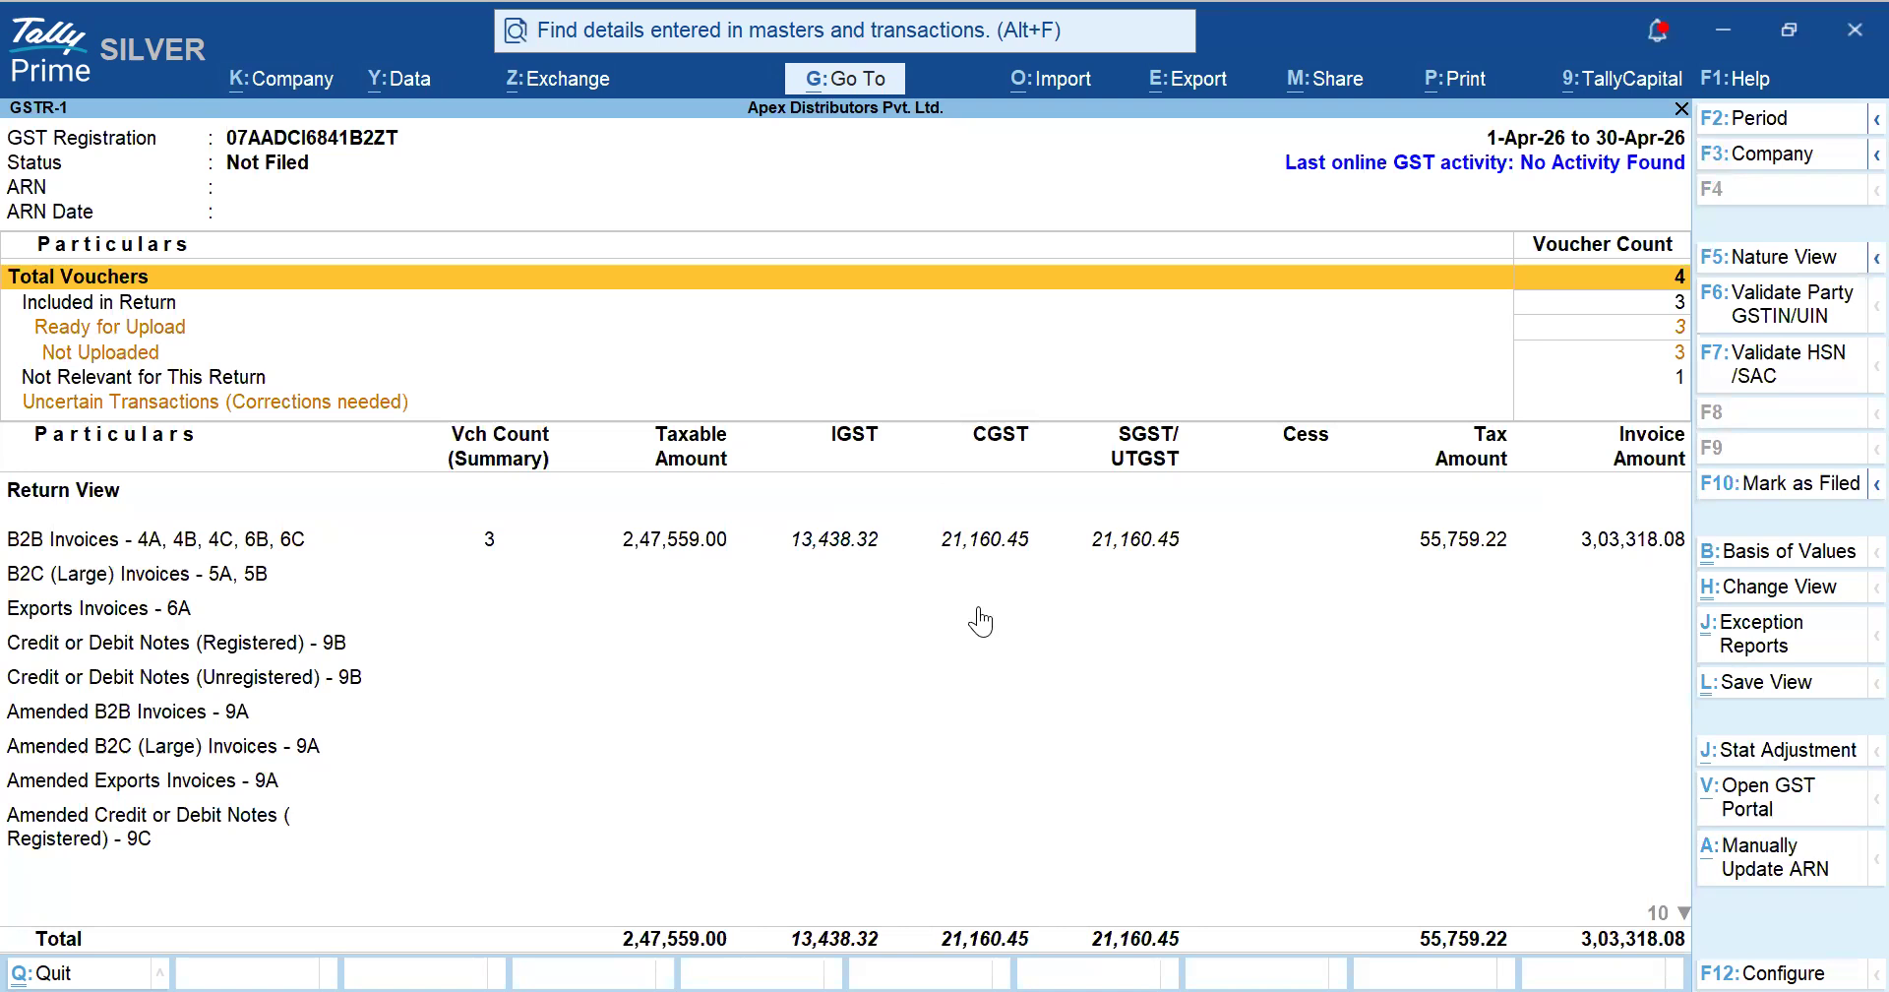
pyautogui.press('Escape')
pyautogui.press('Escape')
pyautogui.press('Escape')
pyautogui.press('Escape')
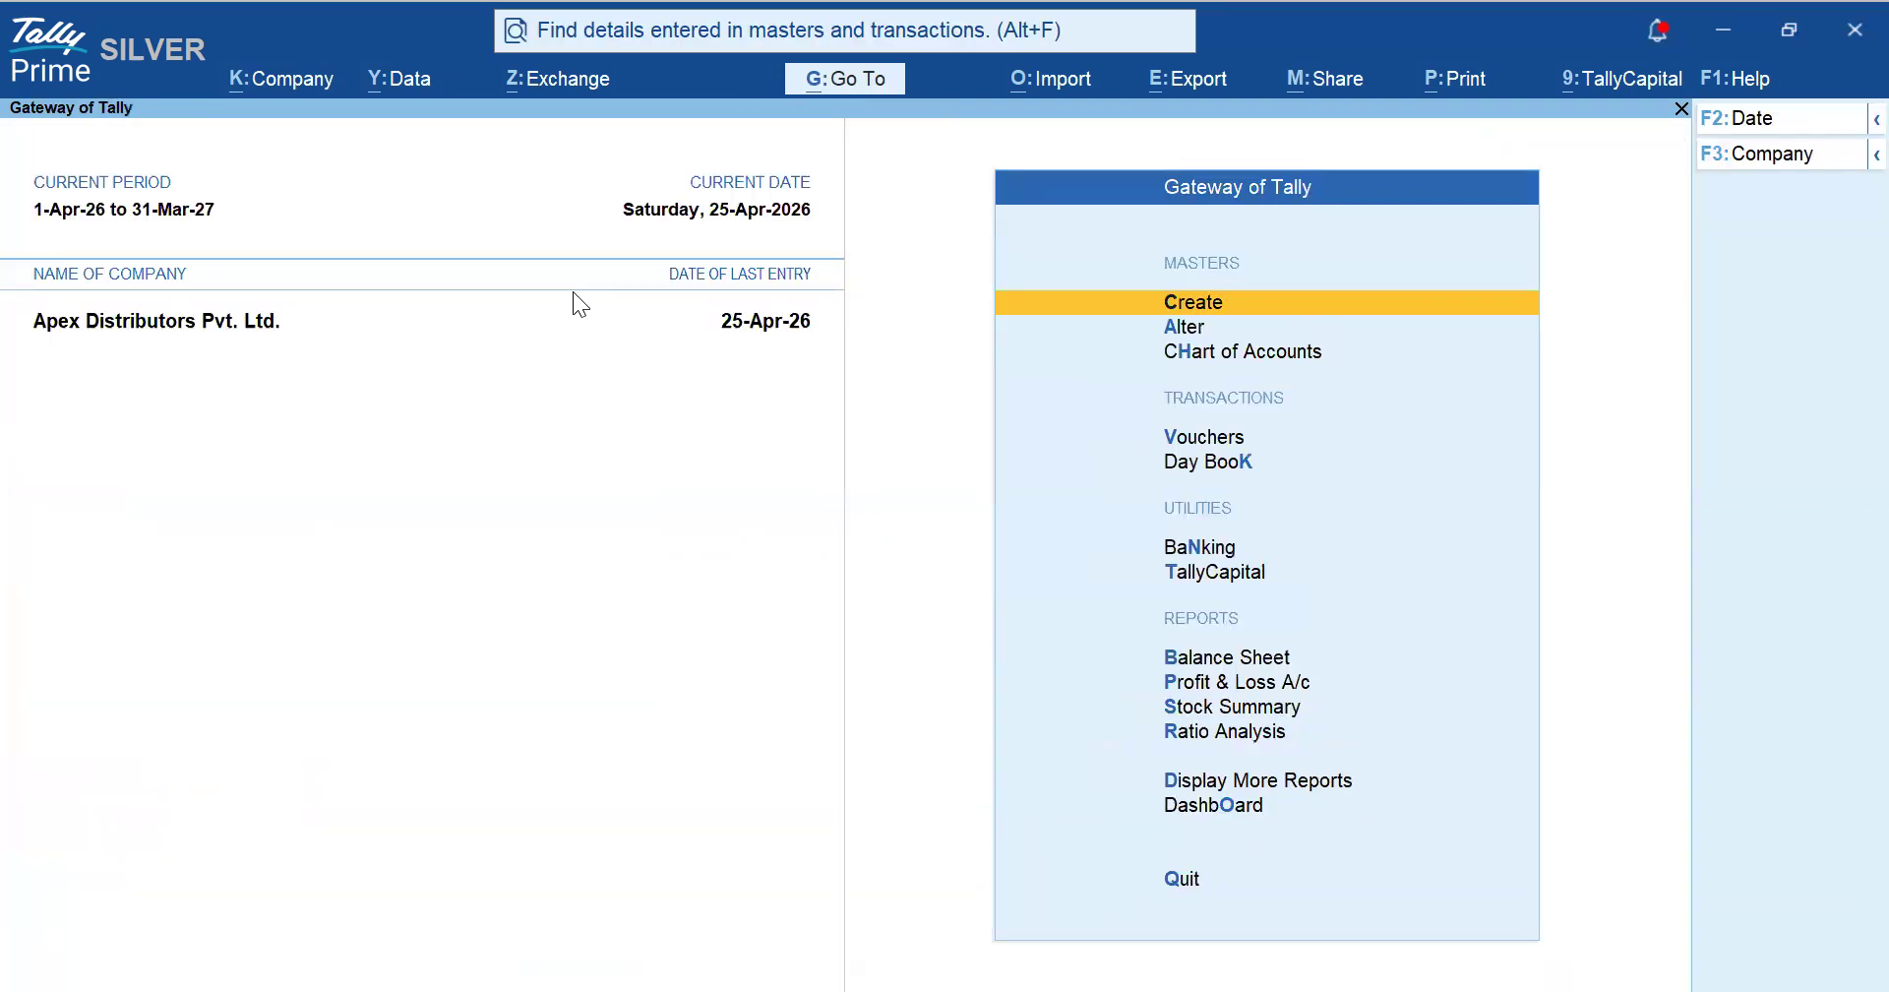
# - Open File GSTR-1 from Exchange > All GST Options to show the Apr-26 summary (B2B 2,47,559.00)
pyautogui.click(542, 87)
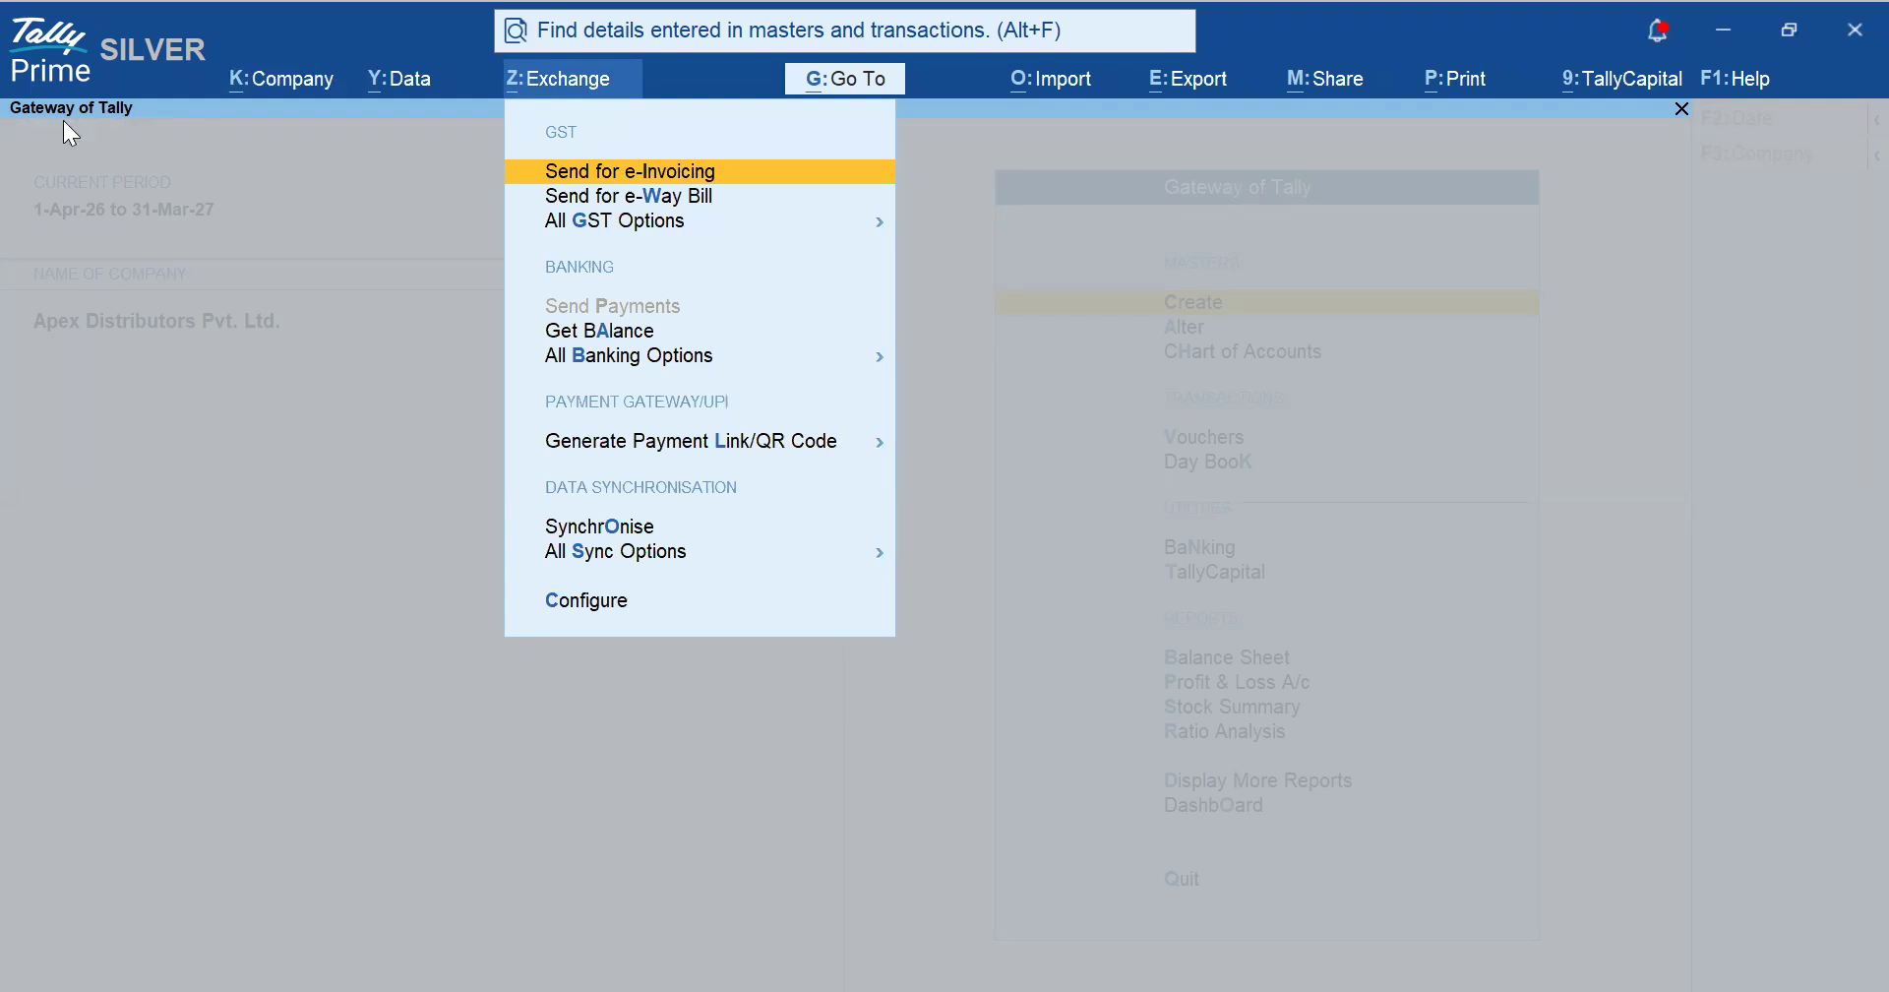
pyautogui.click(192, 114)
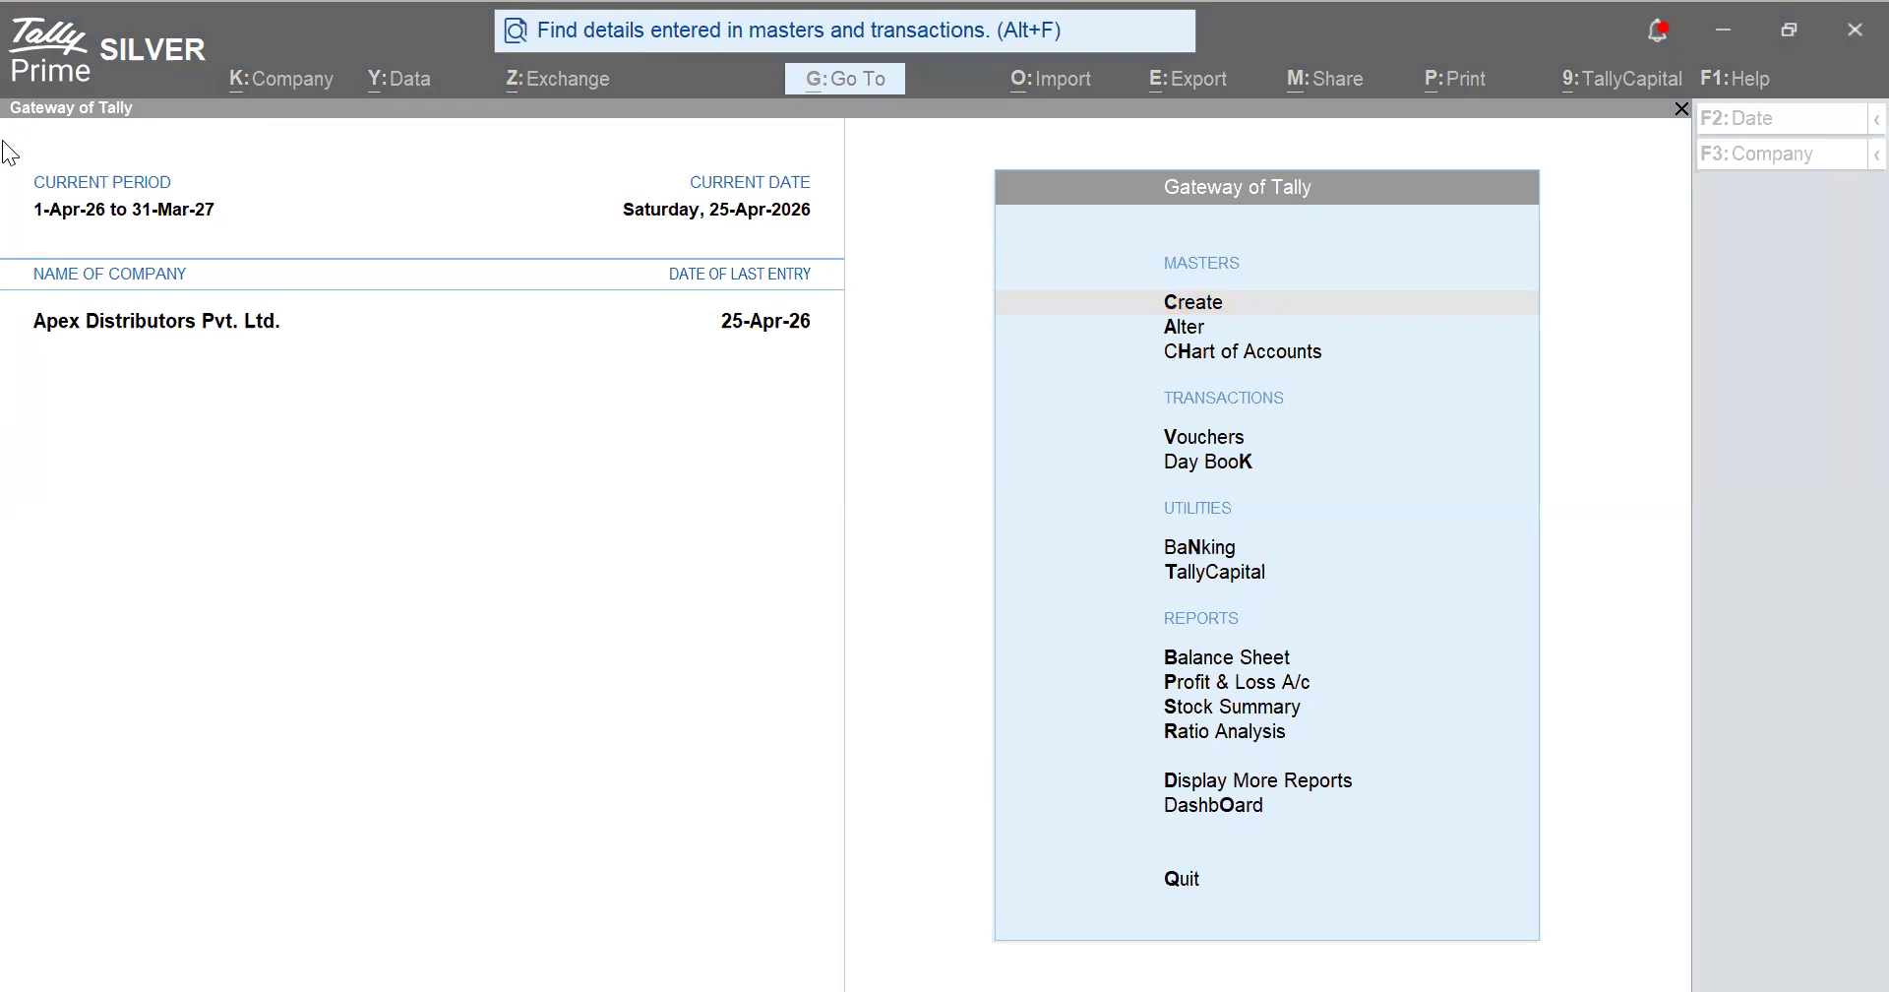
pyautogui.click(570, 81)
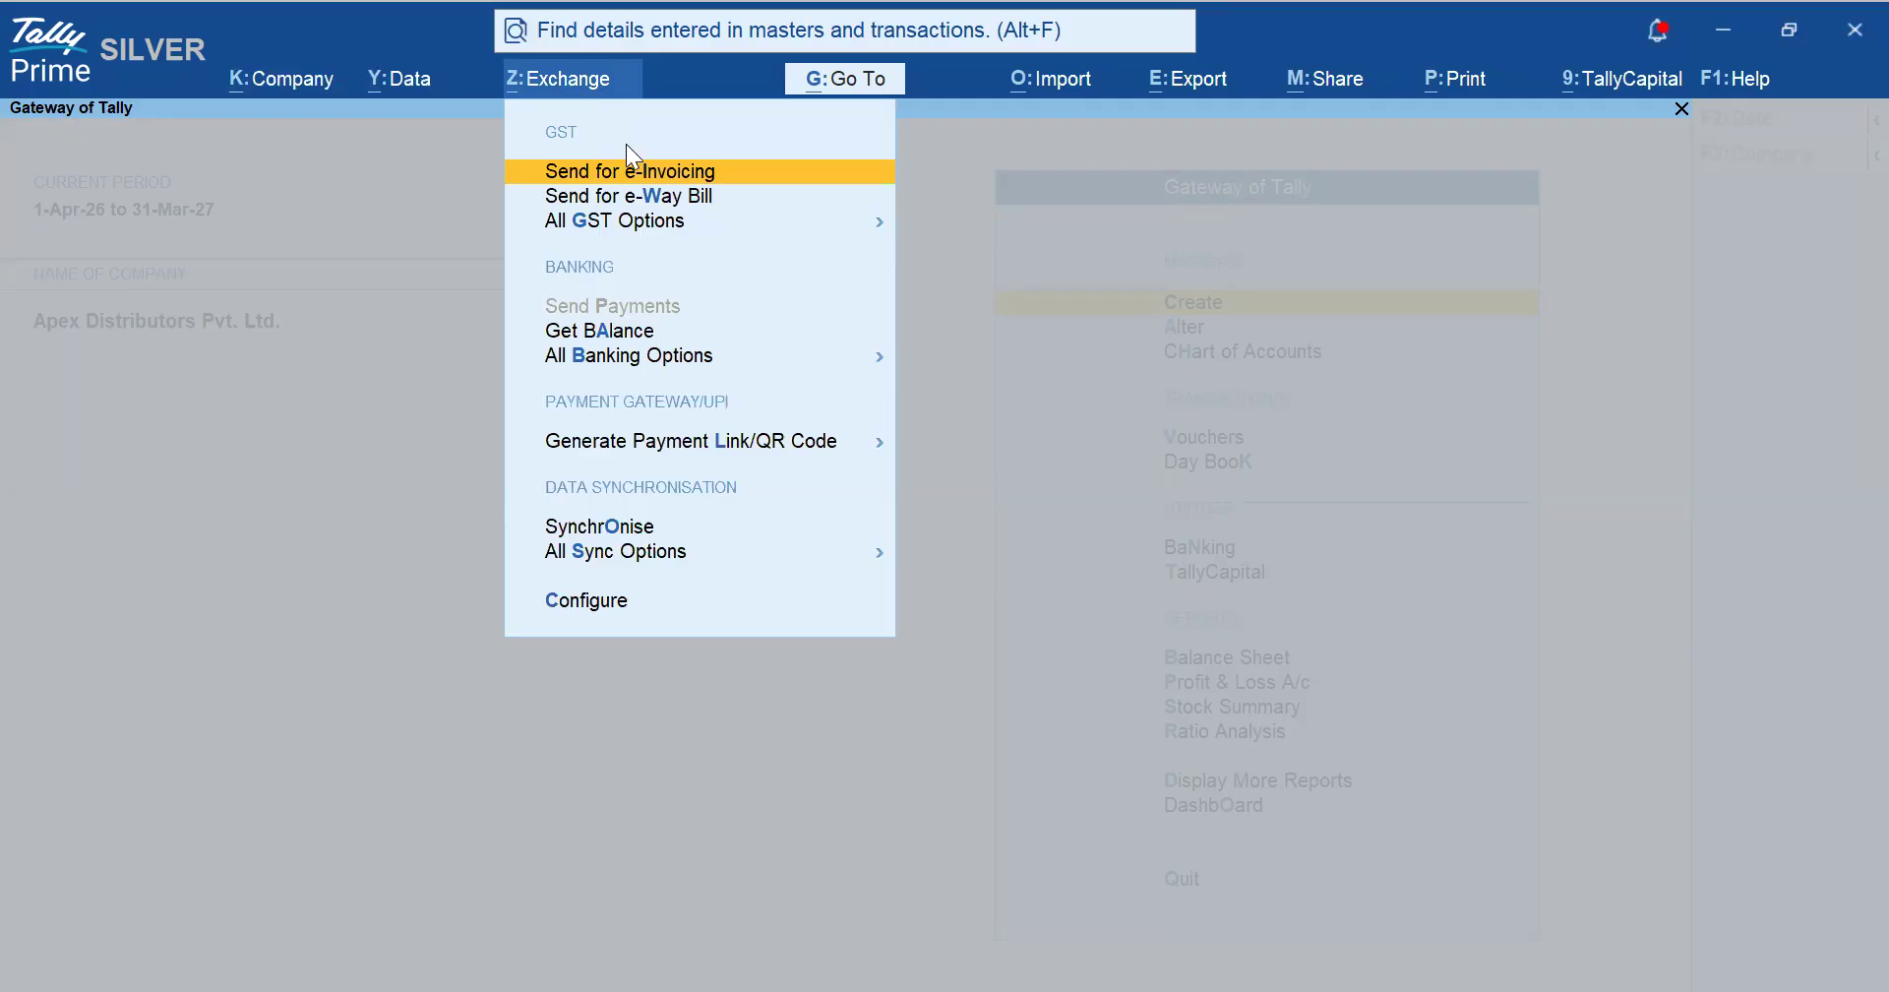
pyautogui.click(552, 228)
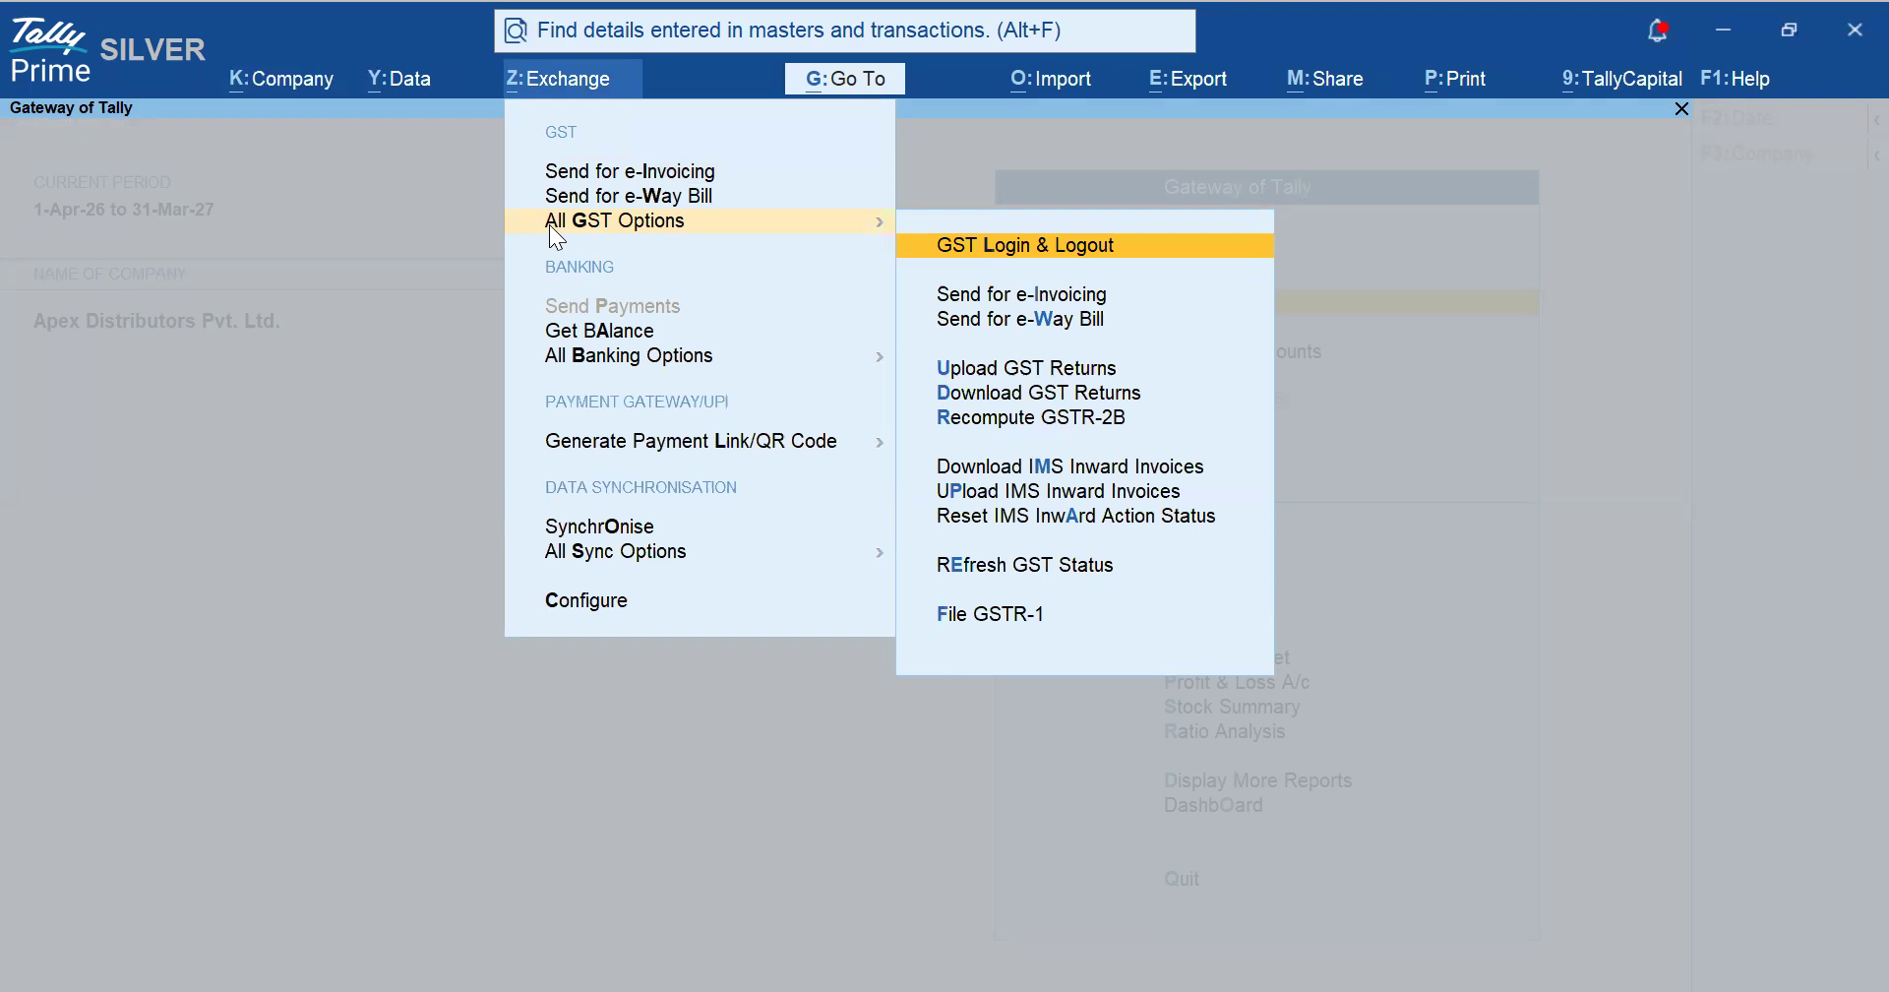
pyautogui.click(994, 615)
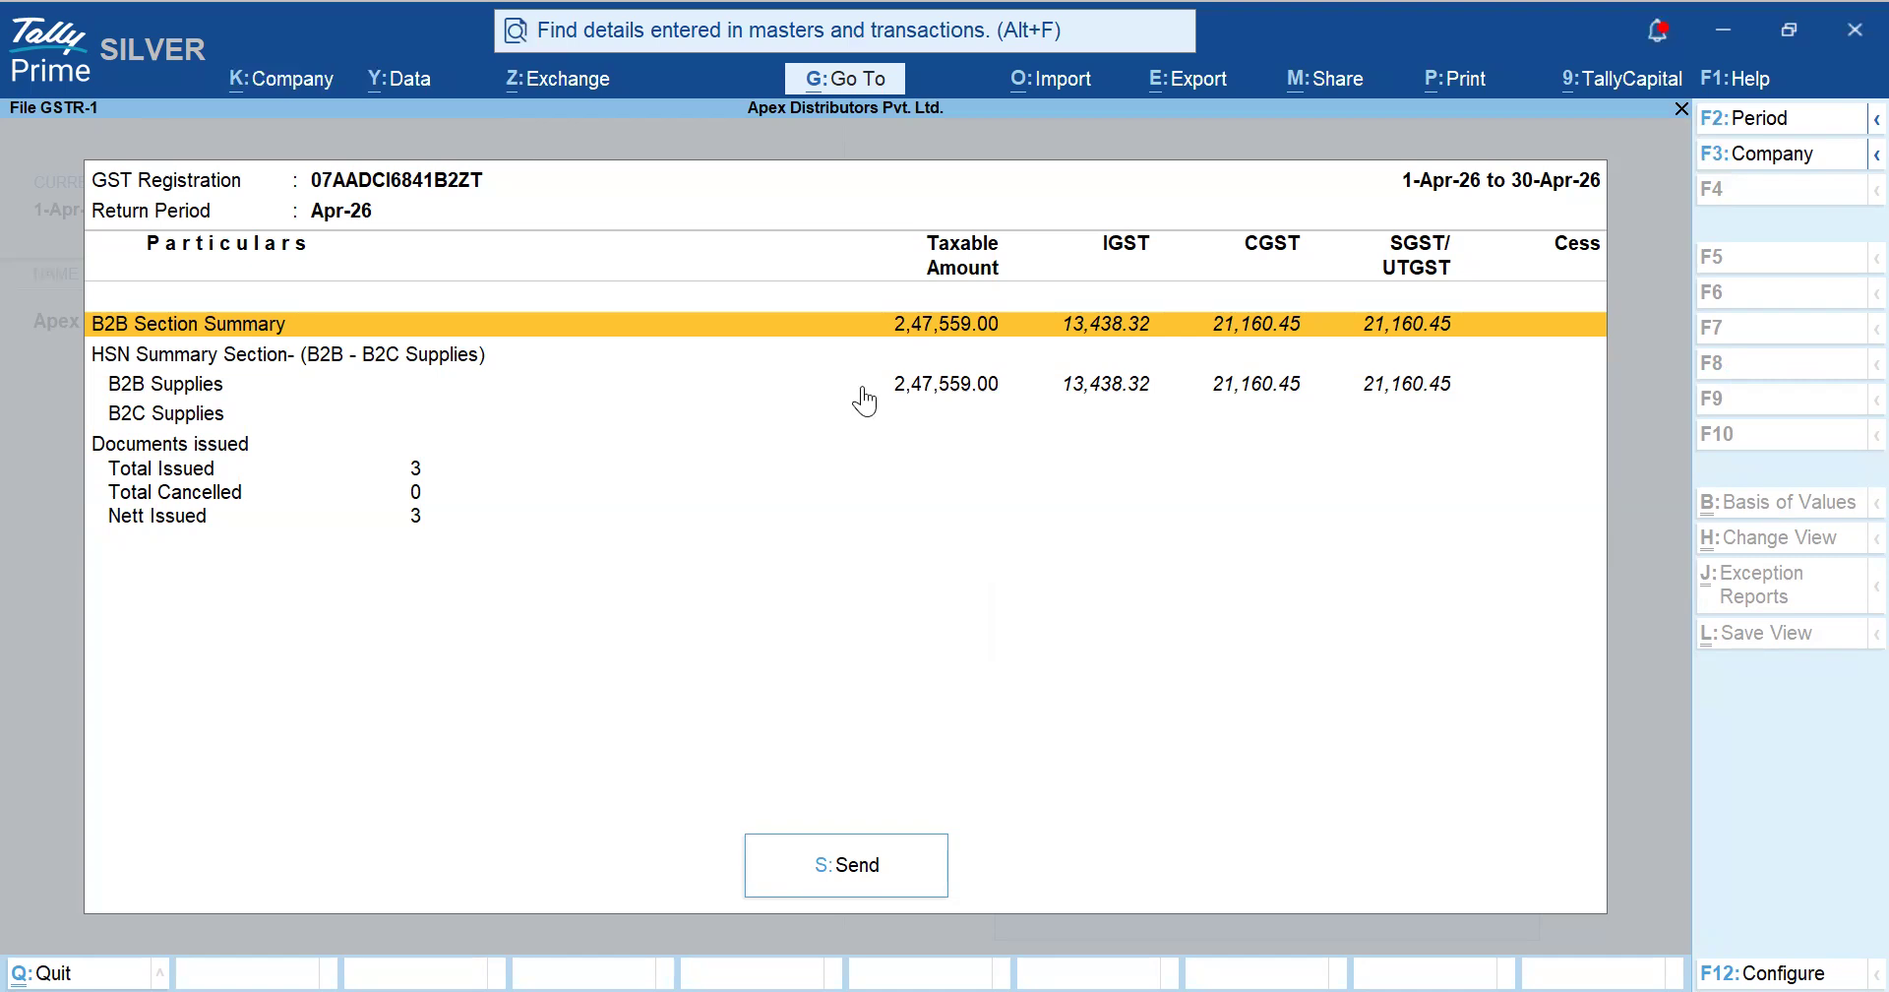
pyautogui.press('Return')
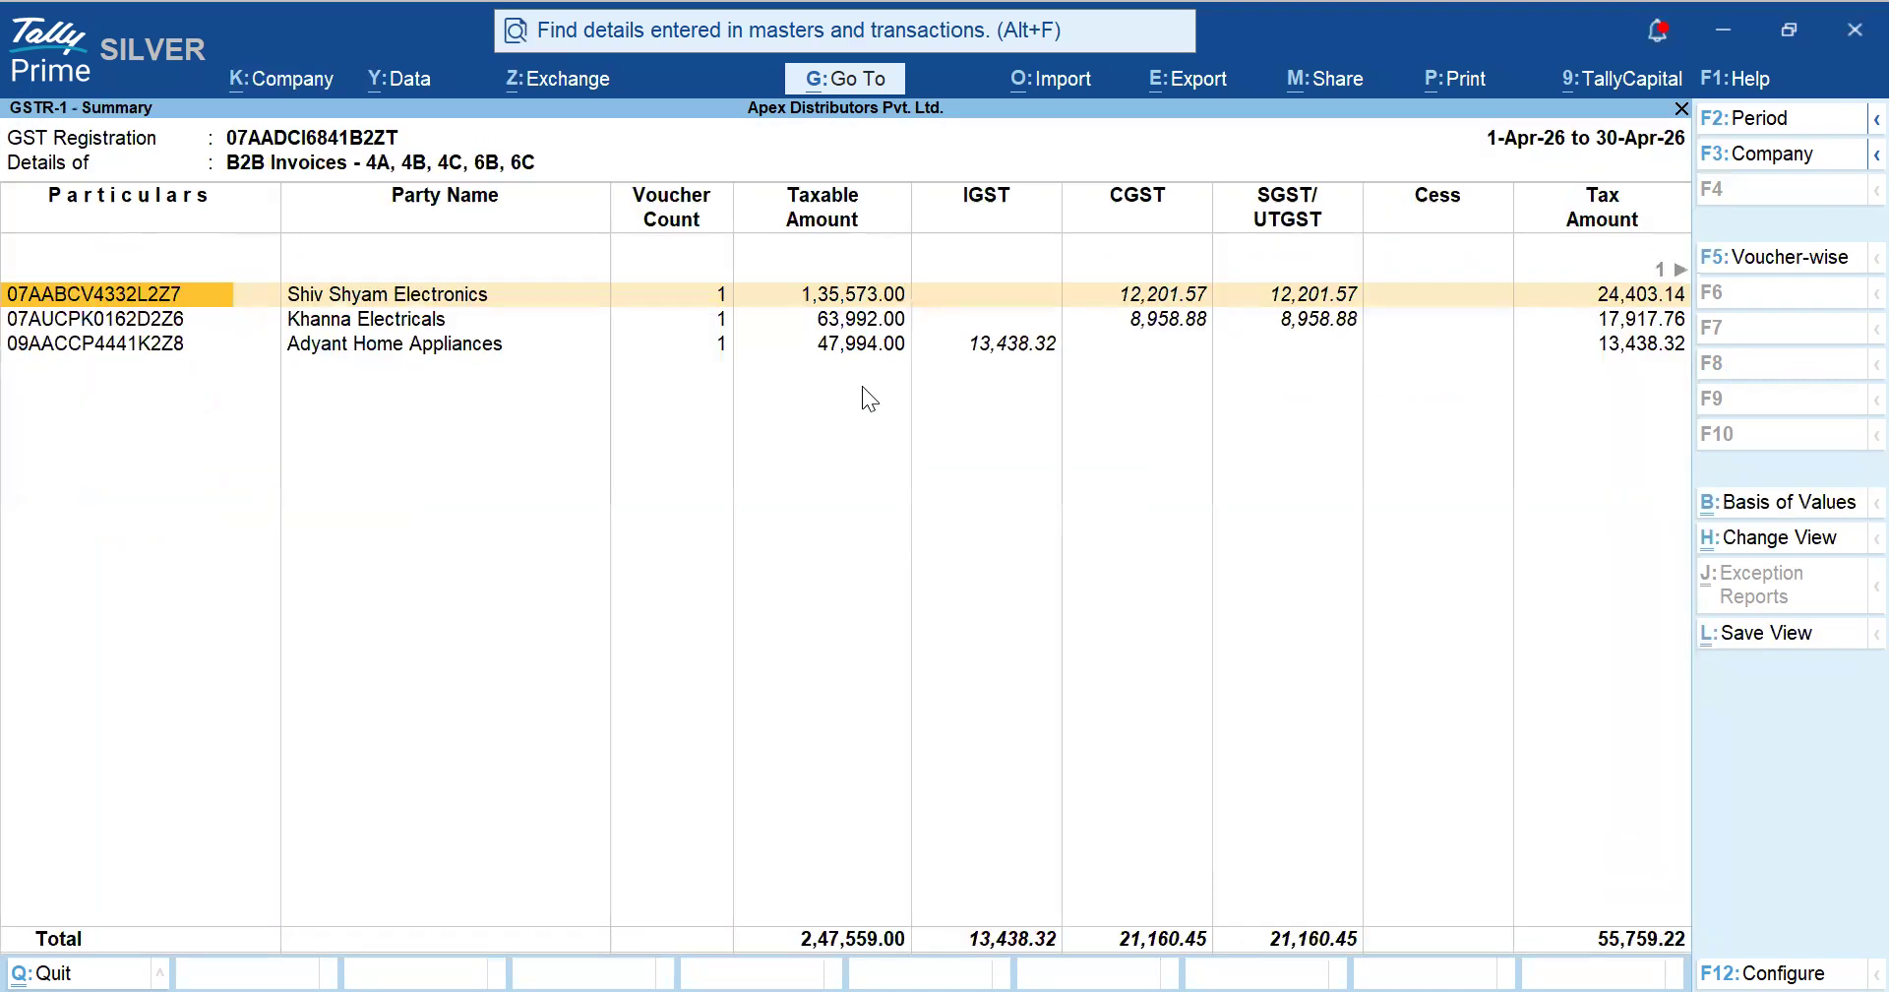
pyautogui.press('Escape')
pyautogui.press('Down')
pyautogui.press('Down')
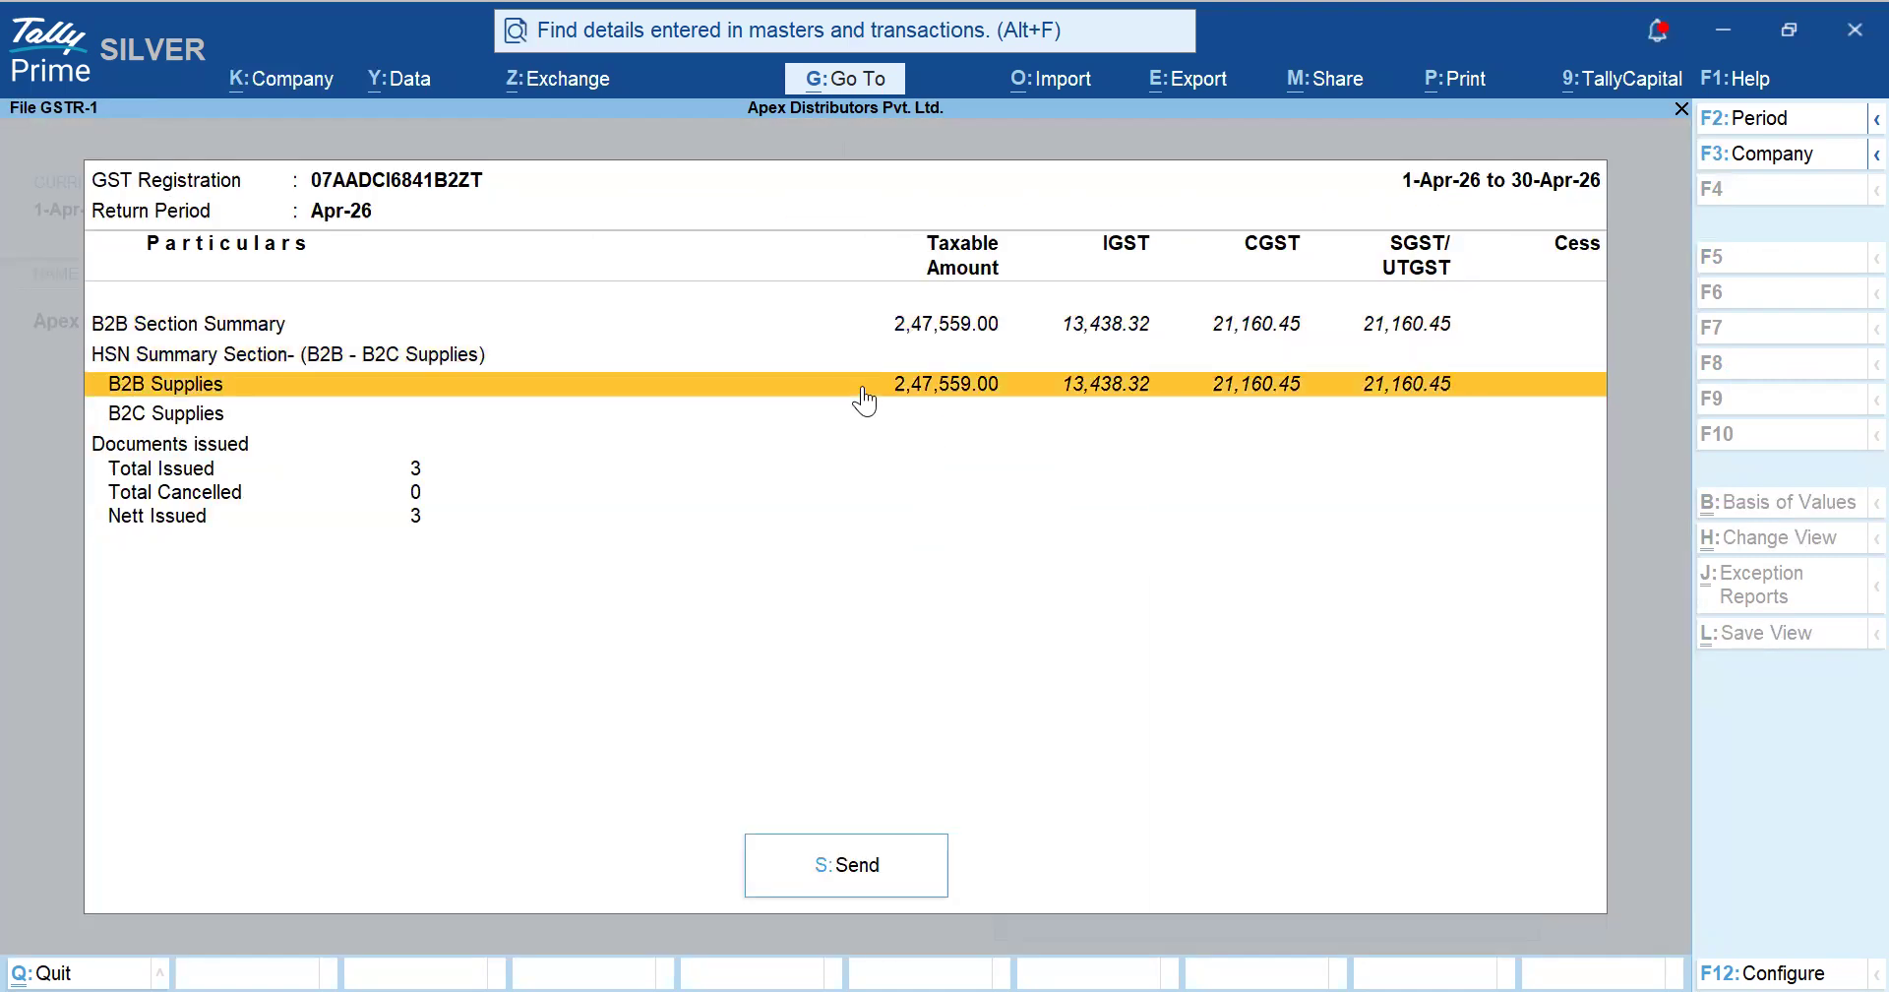
pyautogui.press('Down')
pyautogui.press('Down')
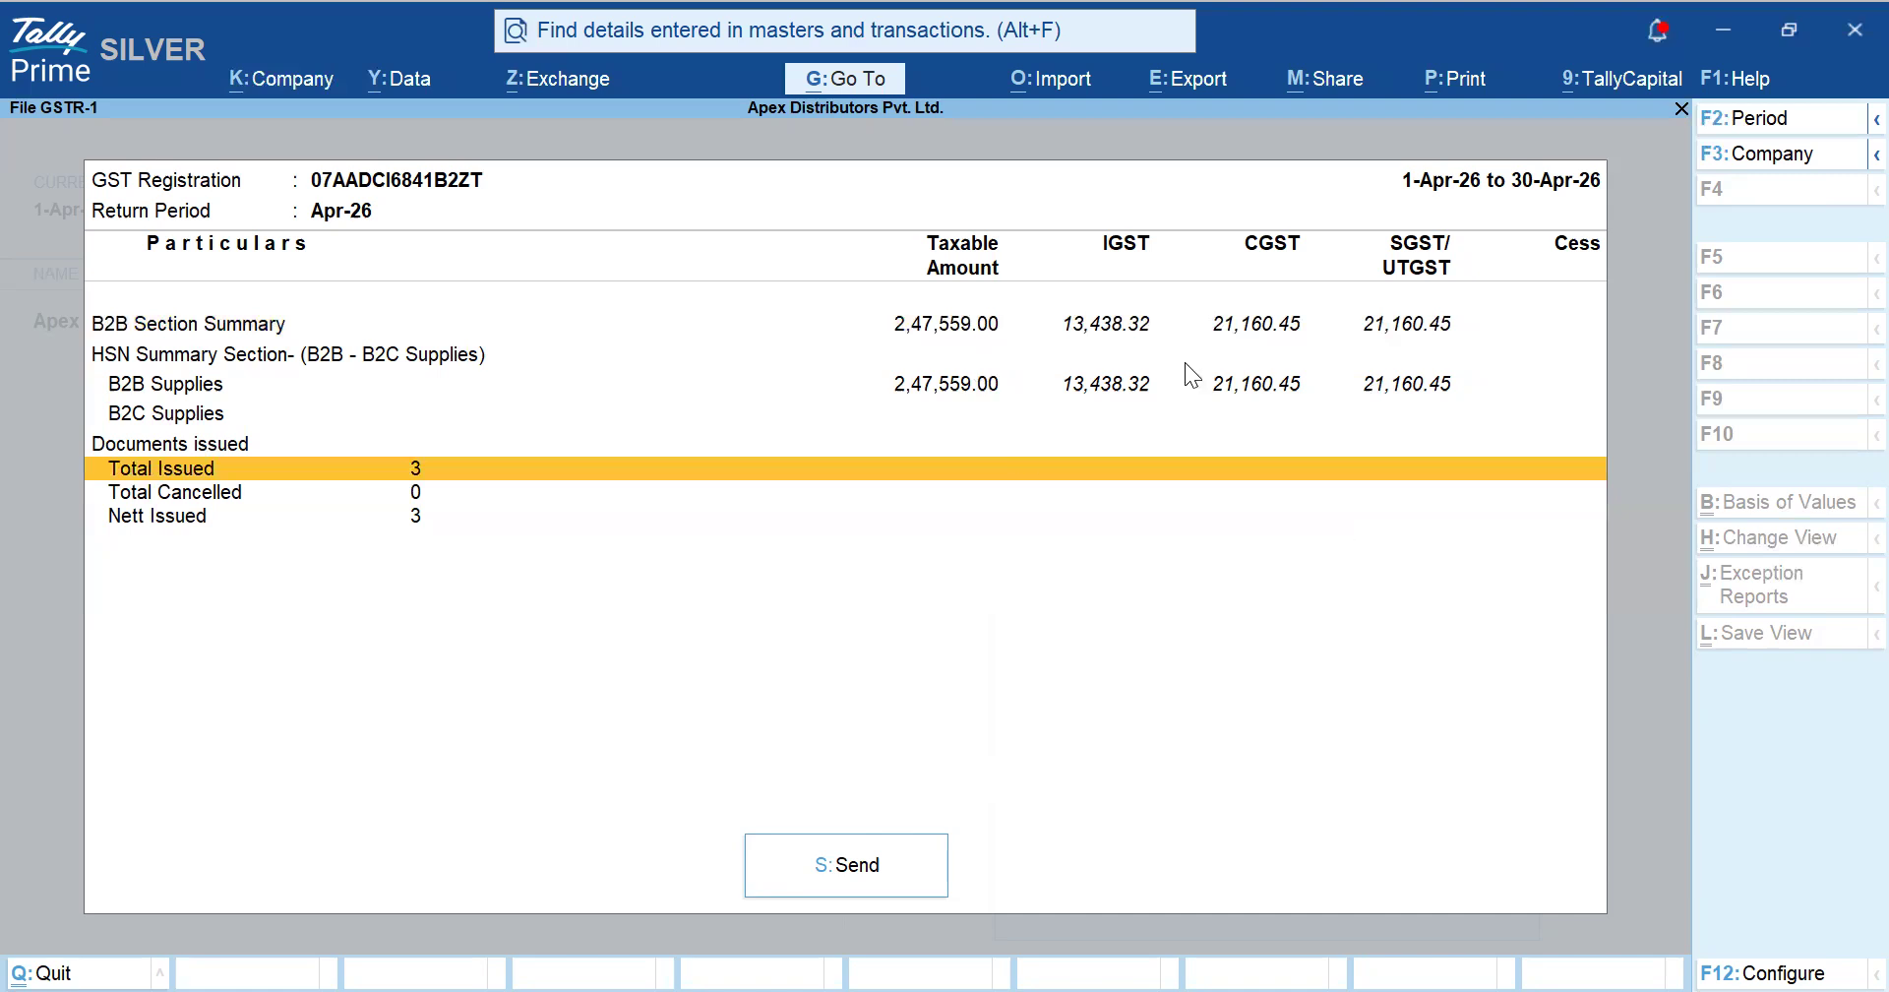
# - Send the April GSTR-1 and continue filing despite uncertain transactions, reaching the GST Login OTP prompt
pyautogui.click(841, 888)
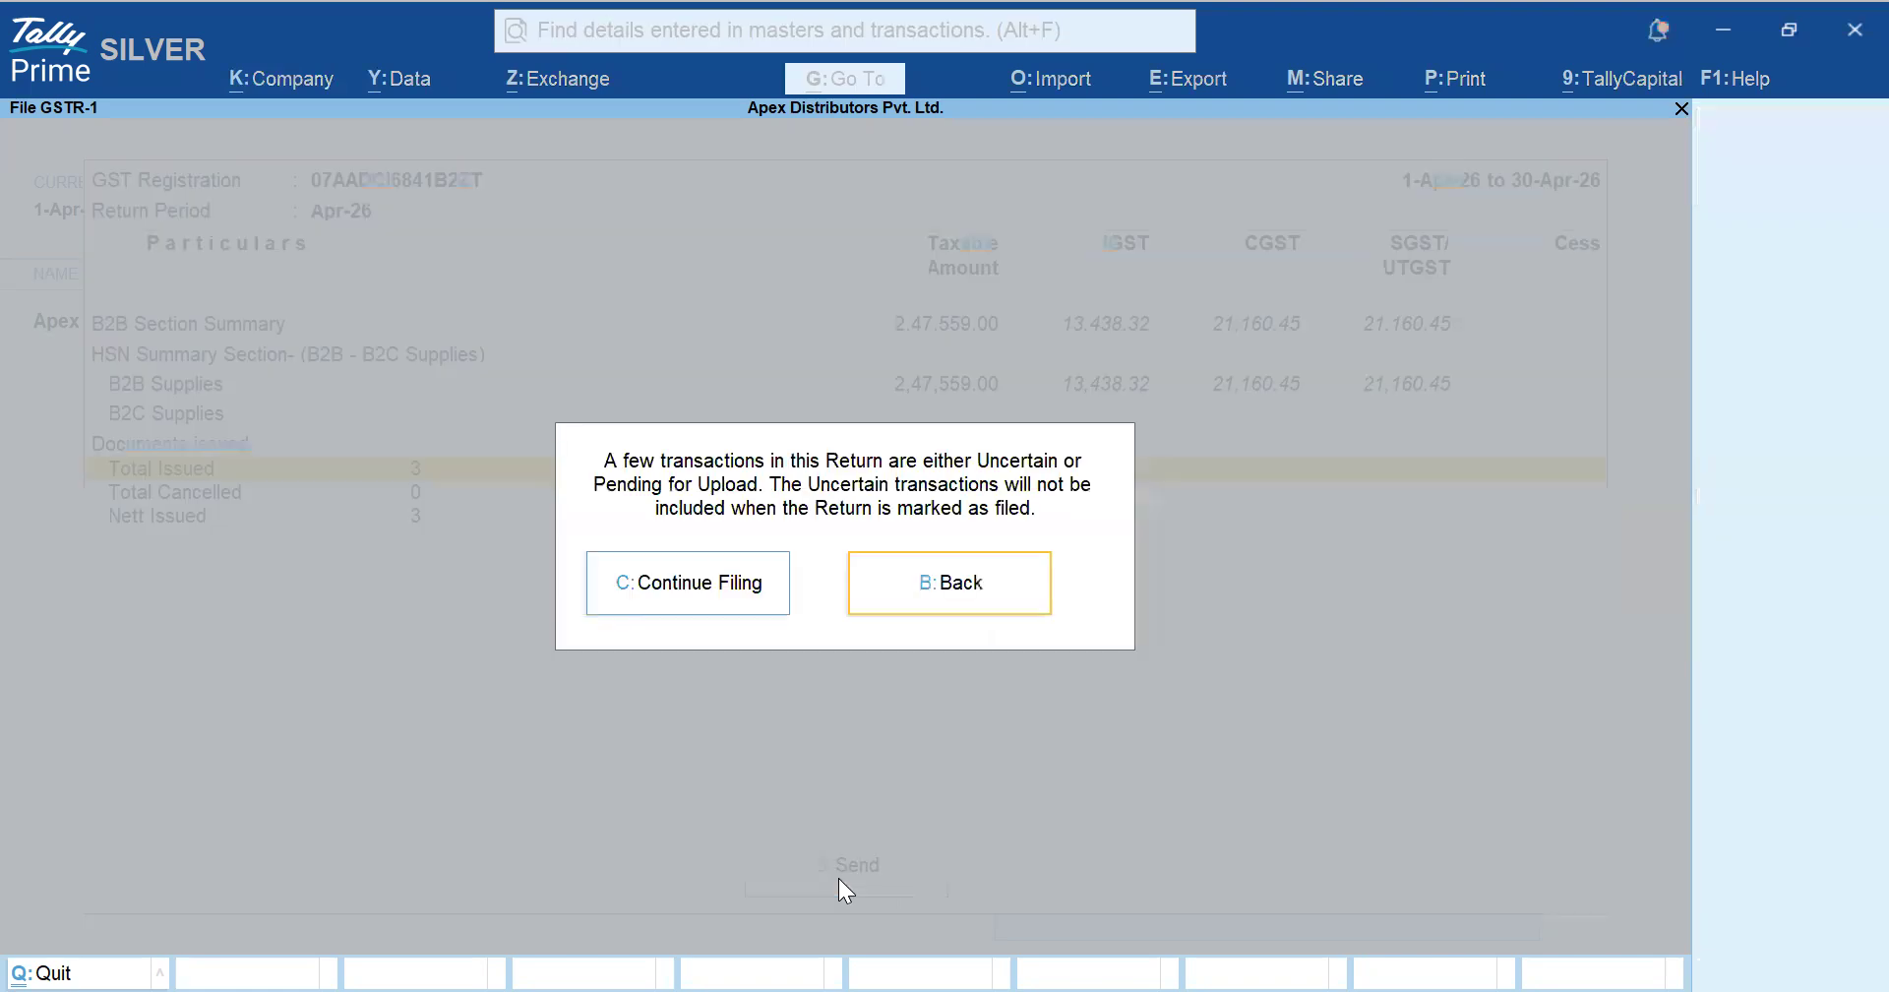
pyautogui.click(743, 588)
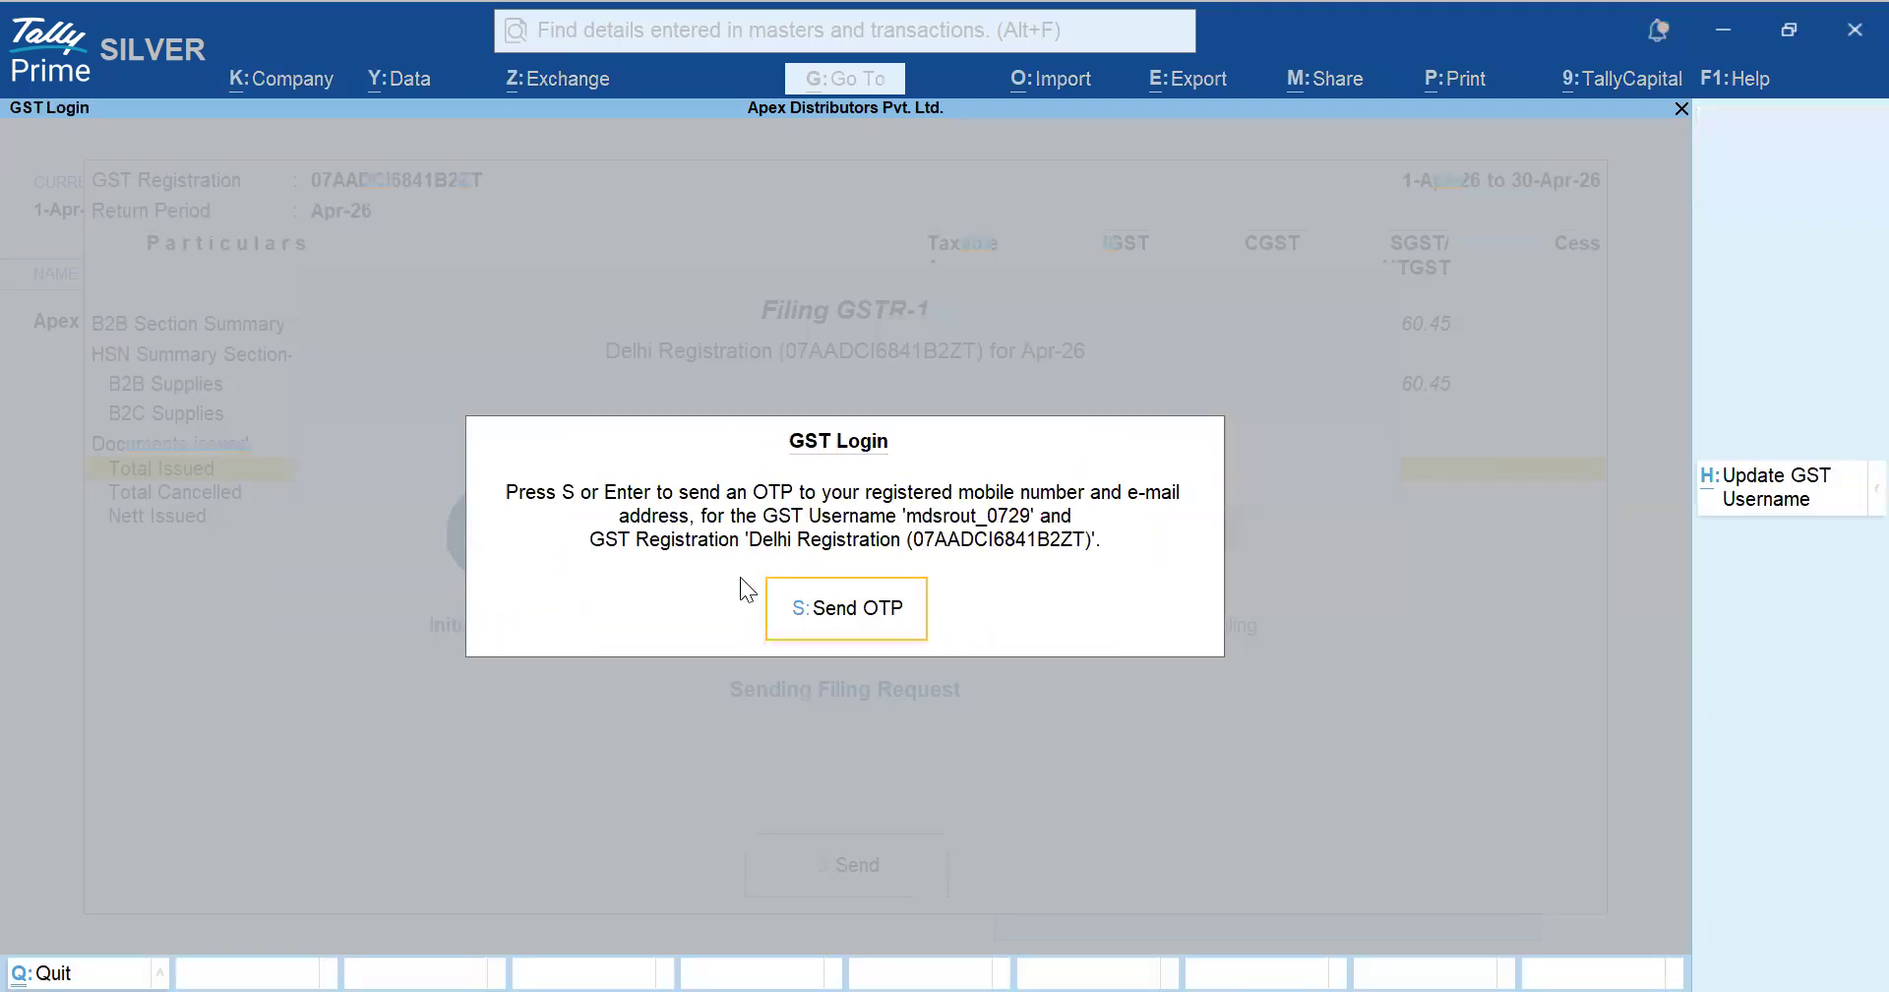